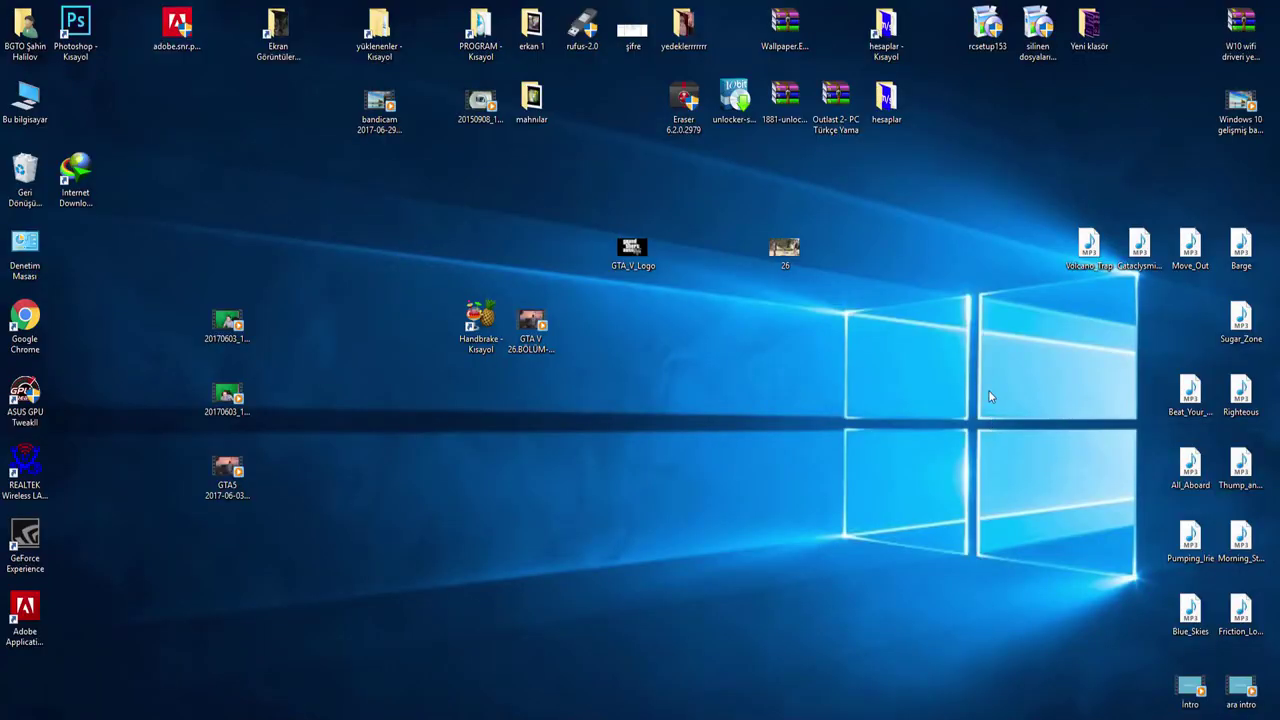
- Place the HandBrake shortcut next to the GTA V video and refresh the desktop
drag(483, 318, 383, 318)
right_click(450, 241)
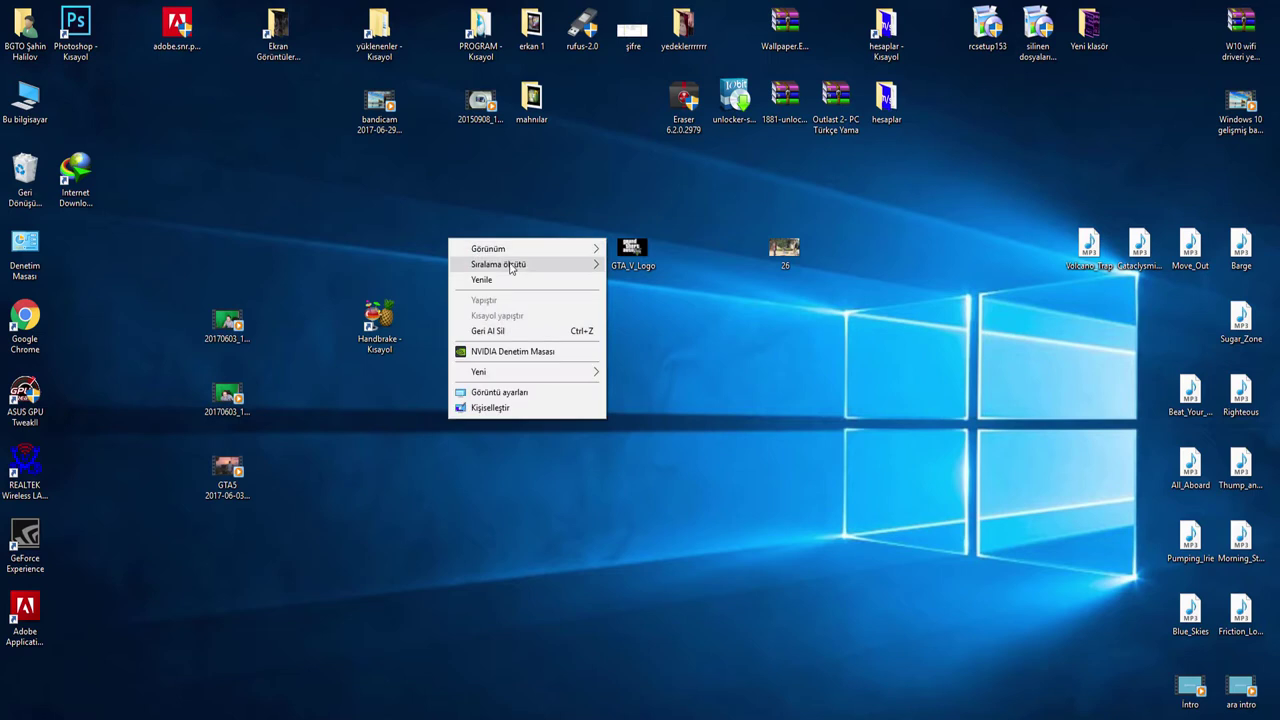
click(559, 284)
drag(384, 320, 434, 320)
click(531, 325)
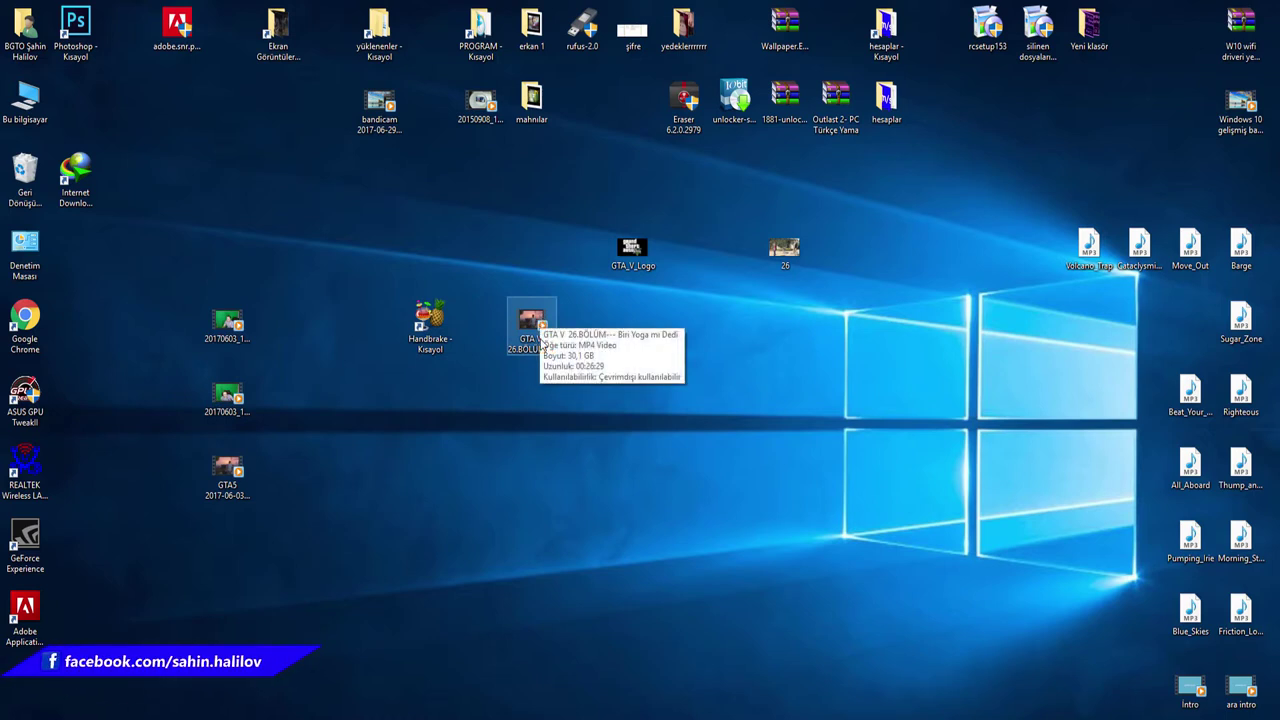
click(491, 251)
right_click(491, 251)
click(546, 280)
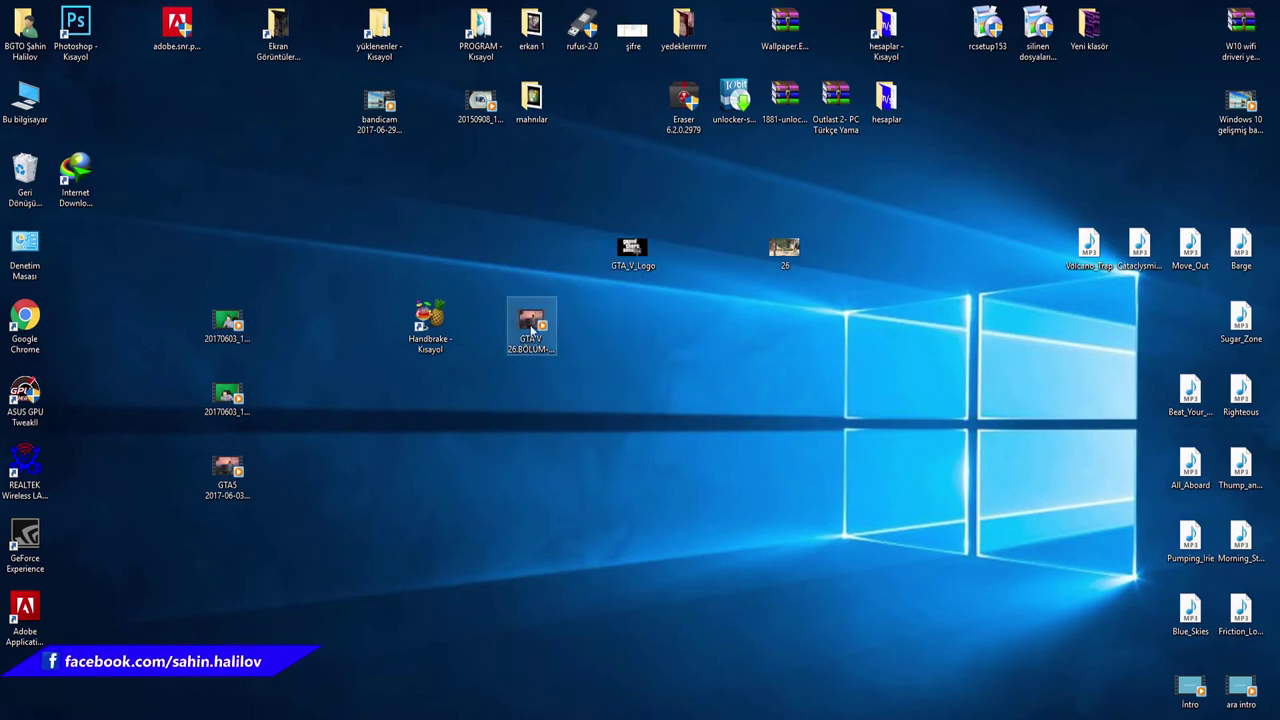
- Launch HandBrake and drag the GTA V 26.BÖLÜM video into it as the source
mouse_move(531, 331)
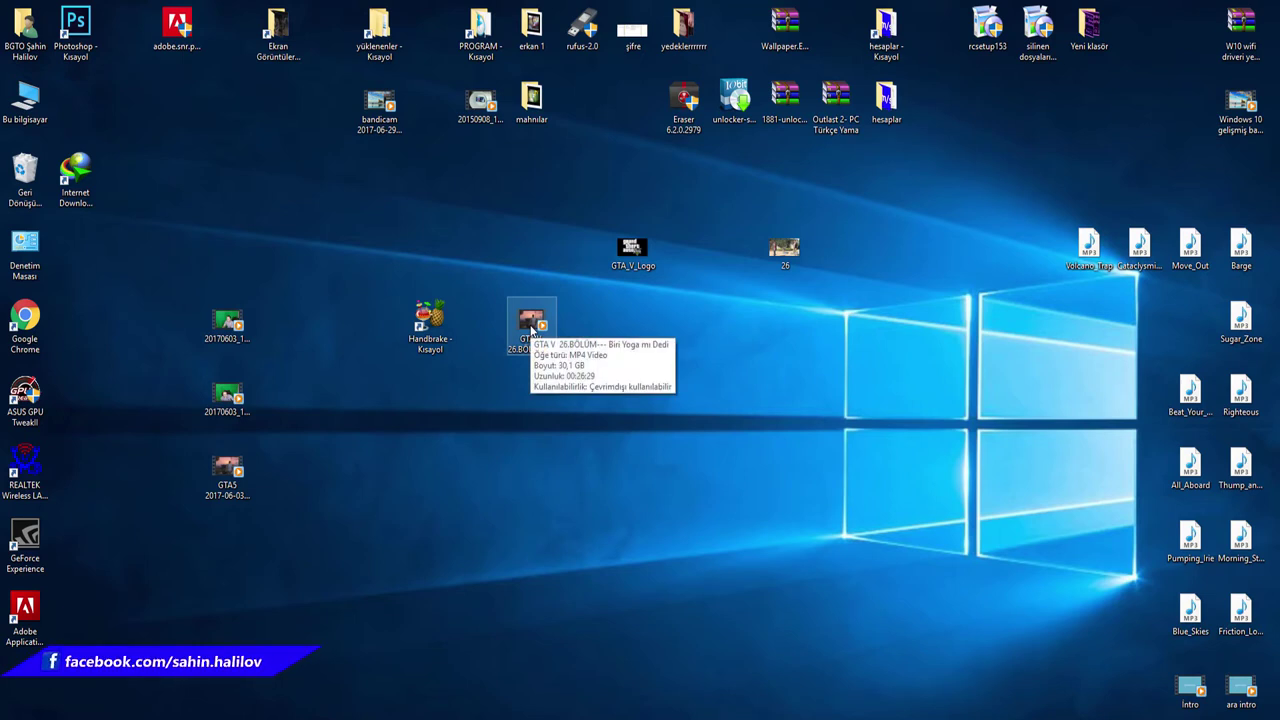
mouse_move(433, 319)
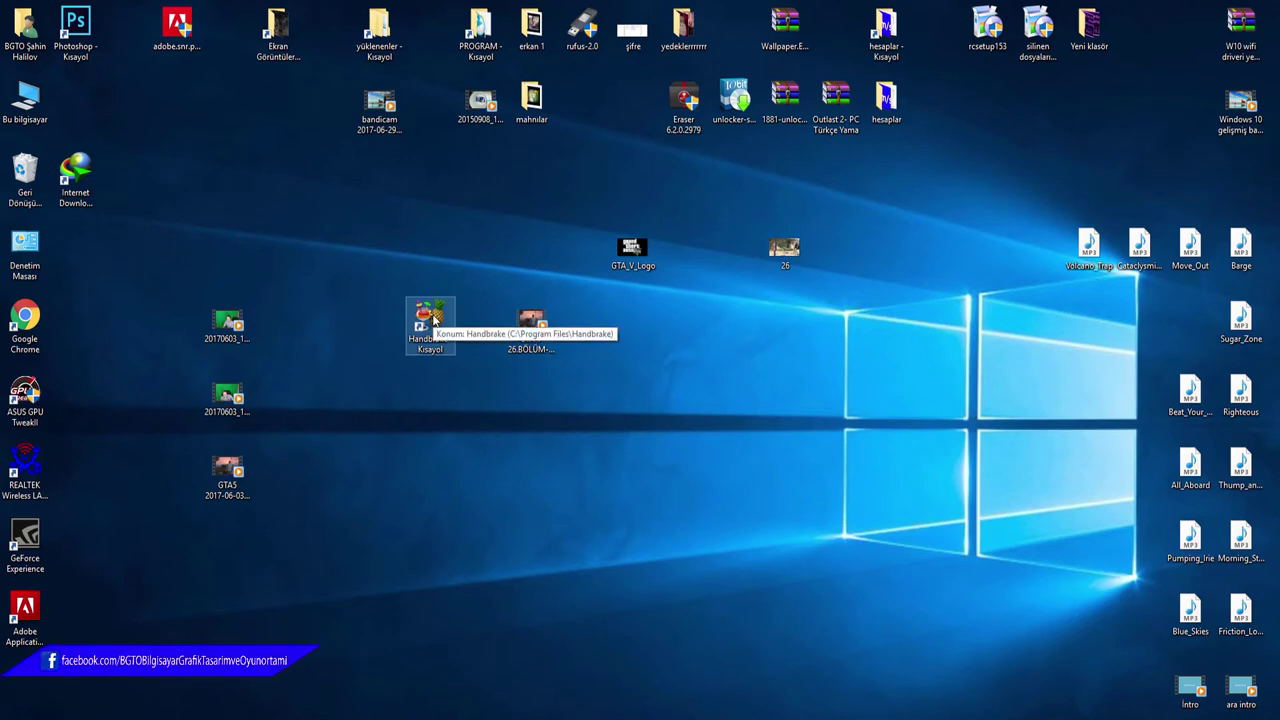
double_click(433, 319)
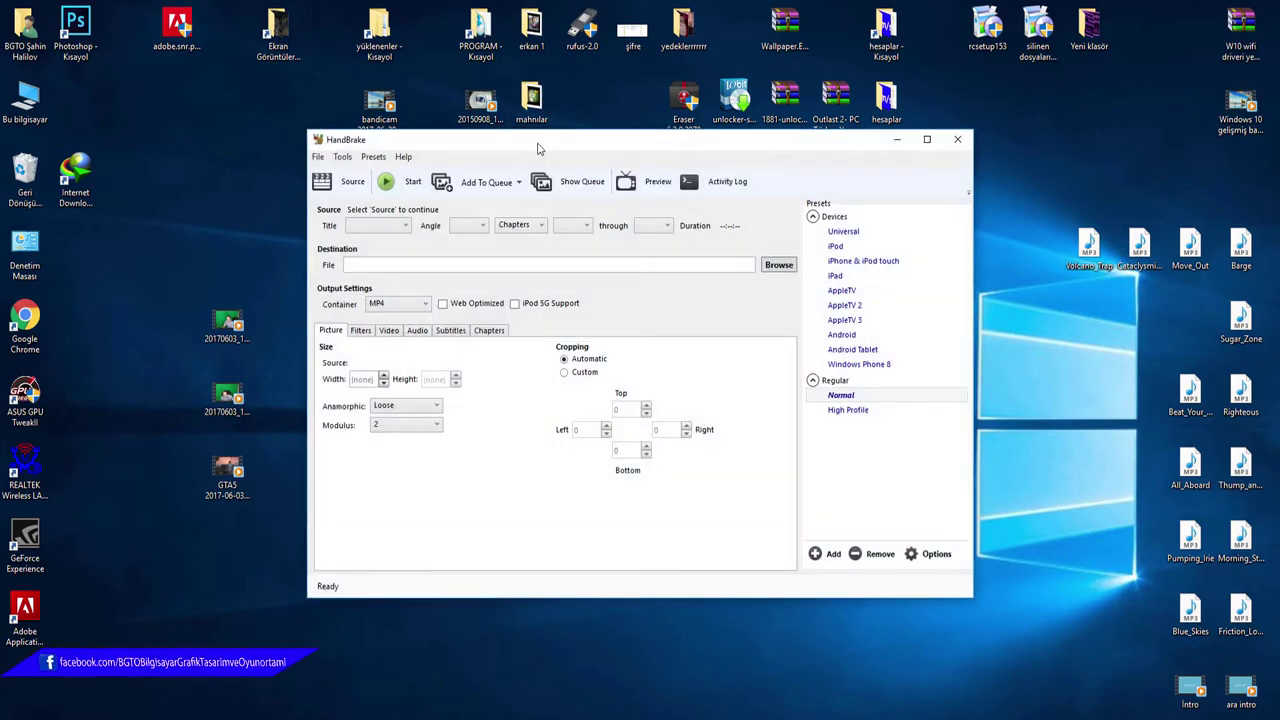
drag(538, 148, 806, 180)
drag(527, 326, 350, 325)
drag(763, 177, 633, 157)
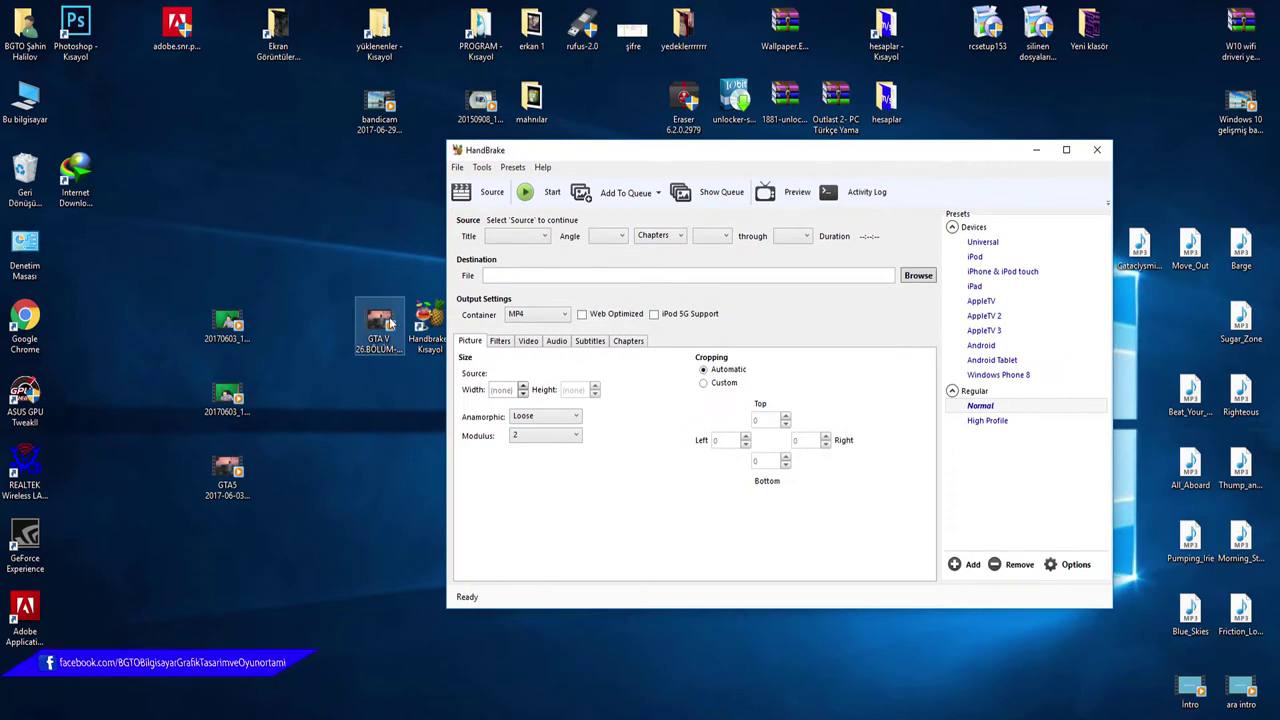
drag(391, 323, 341, 323)
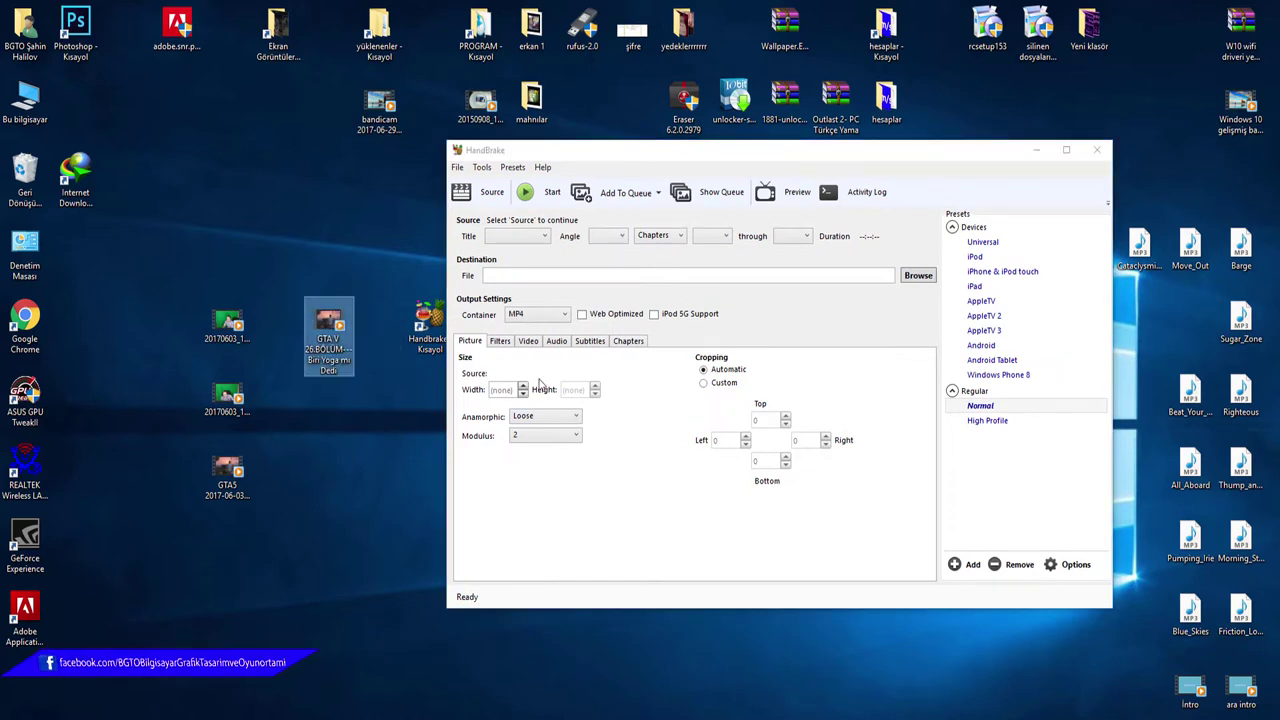
mouse_move(333, 325)
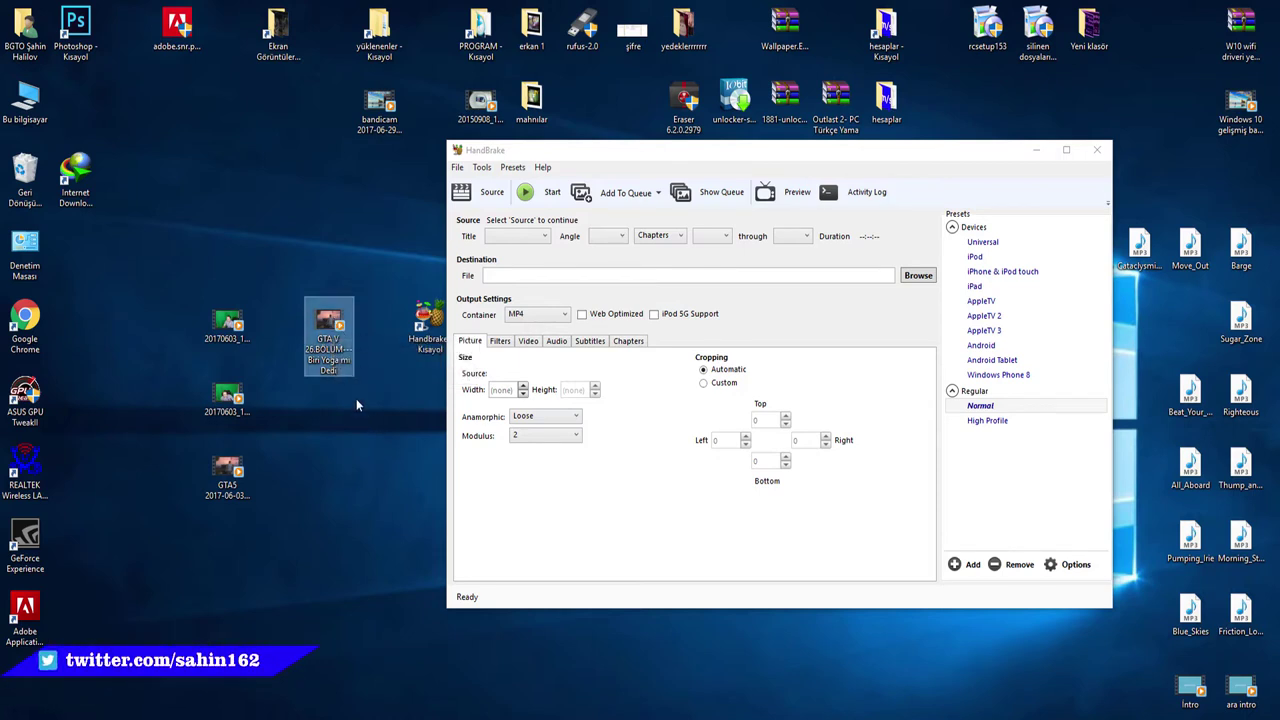
mouse_move(330, 345)
mouse_down()
mouse_move(315, 370)
mouse_move(464, 508)
mouse_up()
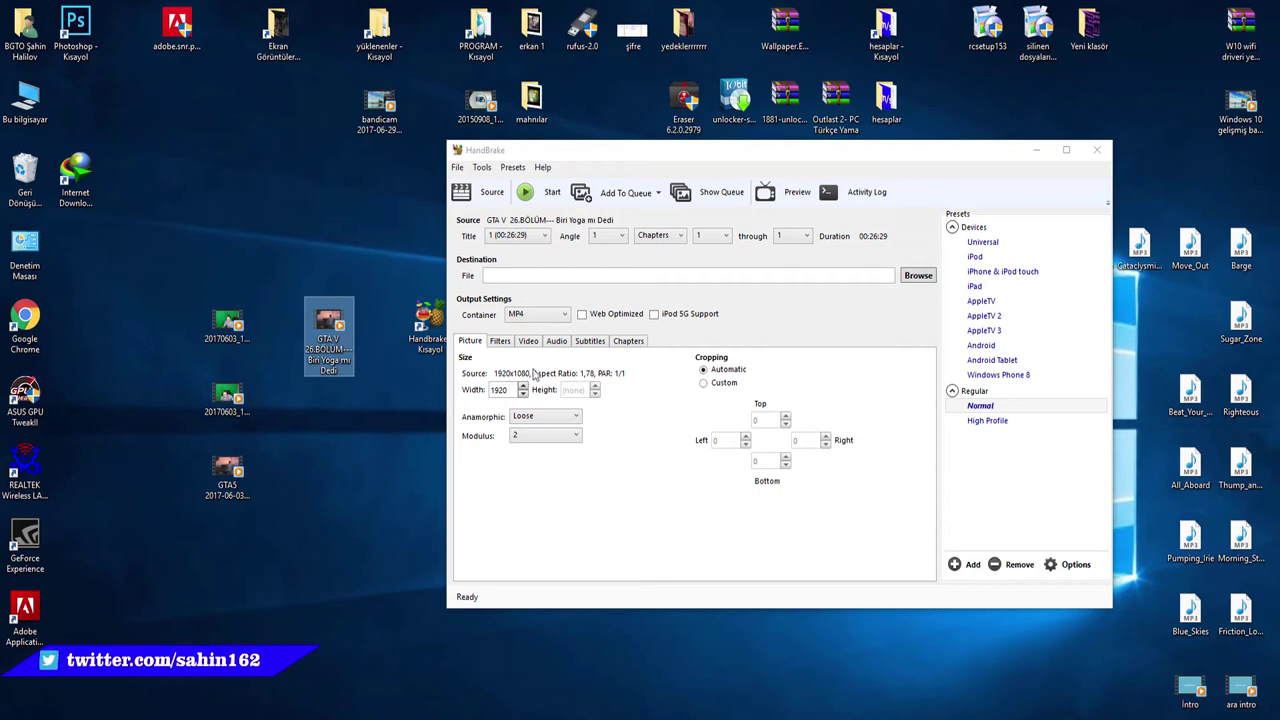
- Save the output as tyrjt.mp4 in Masaüstü (Desktop) and start the encode
click(919, 277)
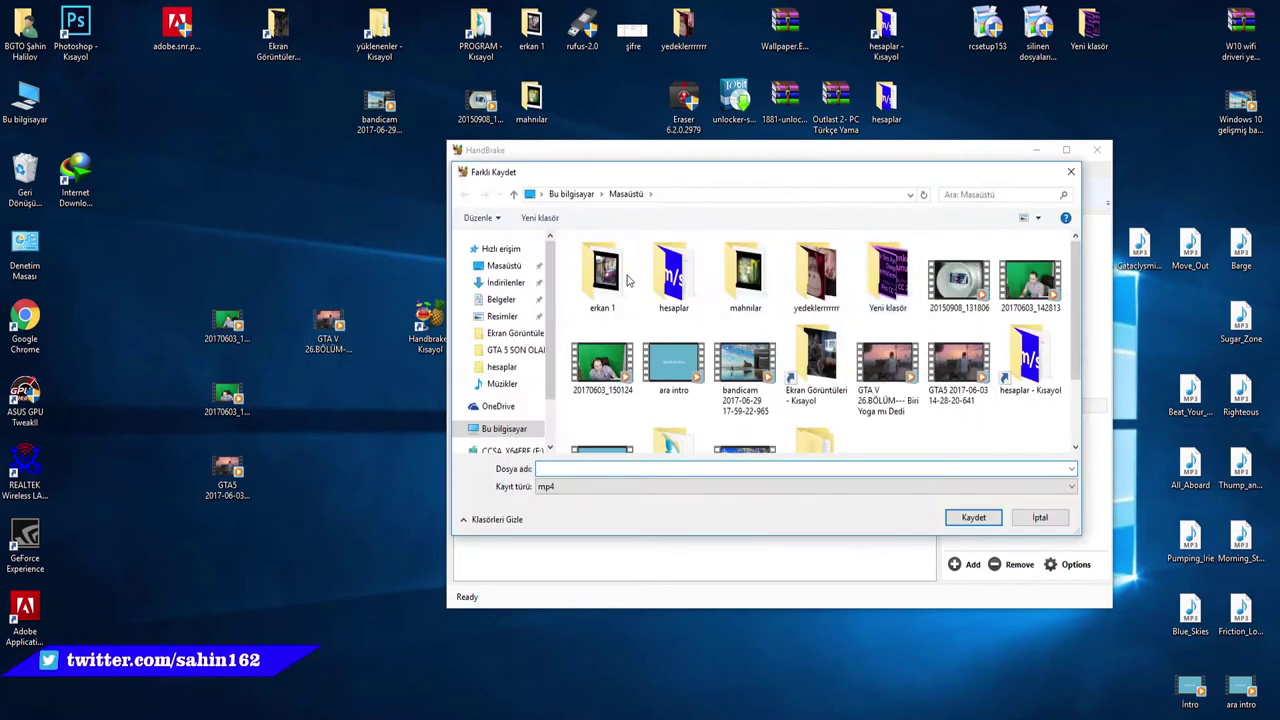
click(504, 265)
click(591, 469)
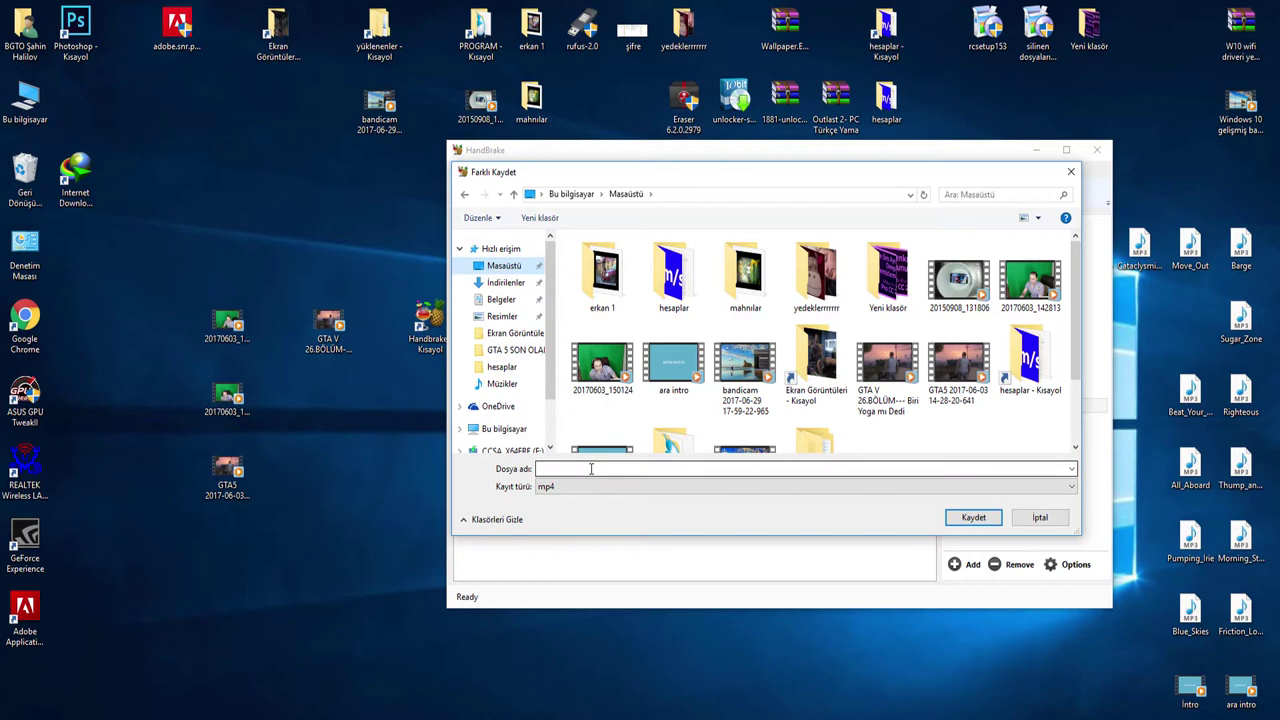
text(tyrjt)
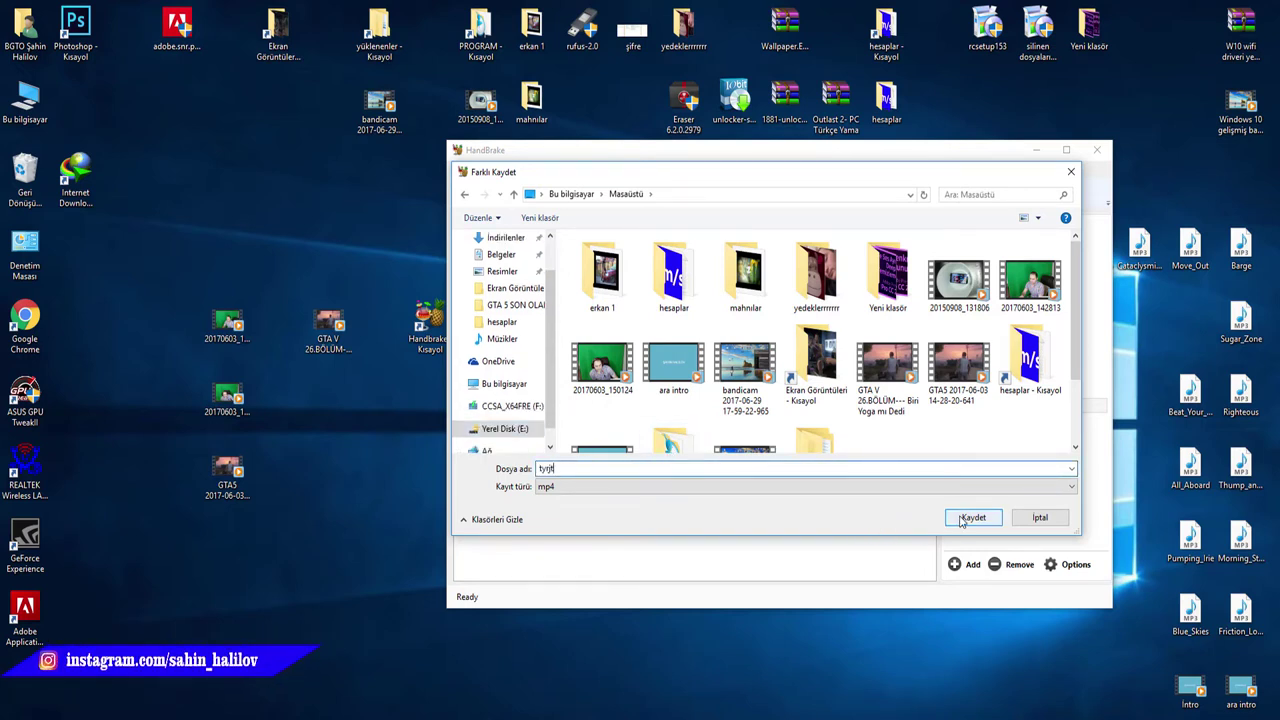
click(961, 519)
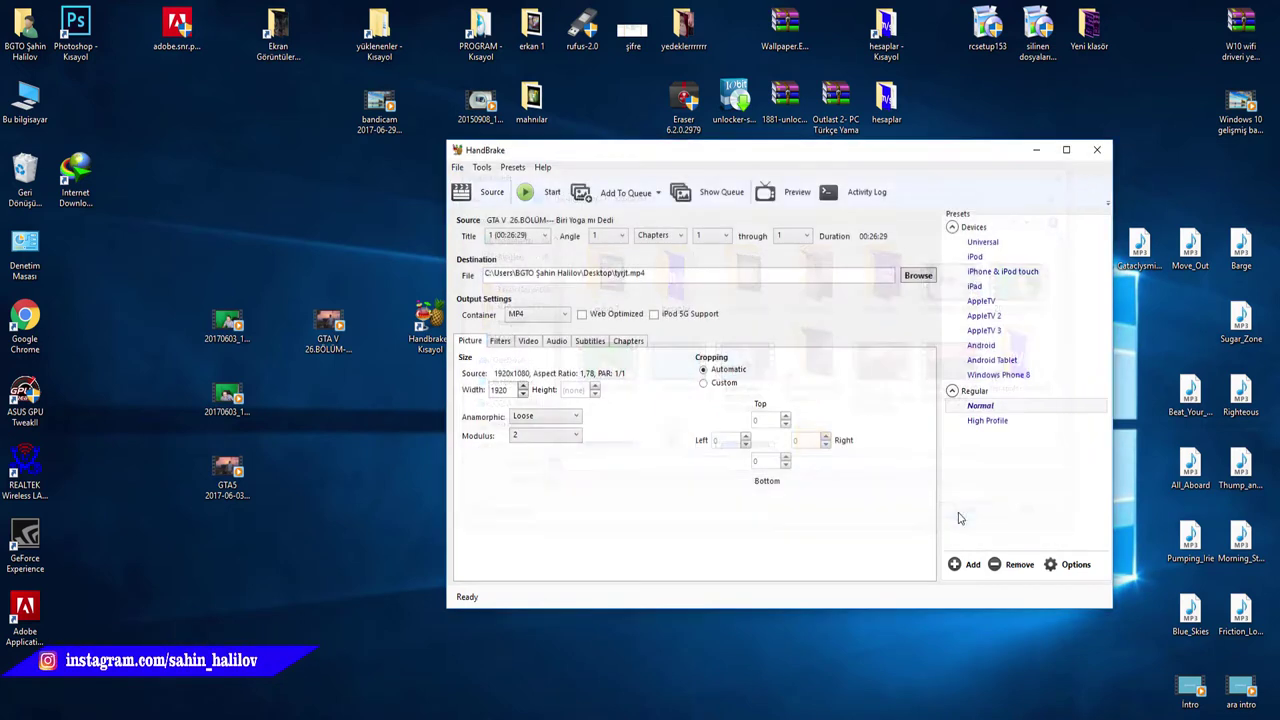
click(540, 196)
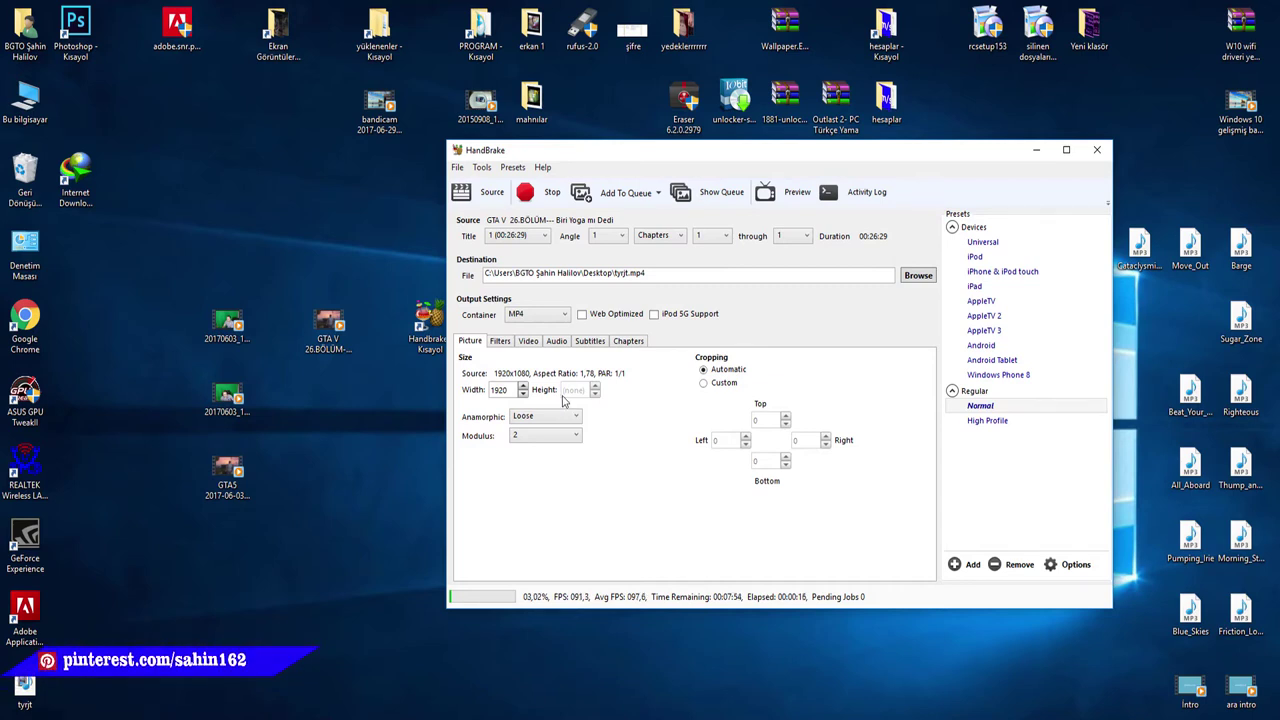
right_click(278, 216)
- Refresh the desktop and place the new tyrjt video beside the original GTA V file
click(348, 262)
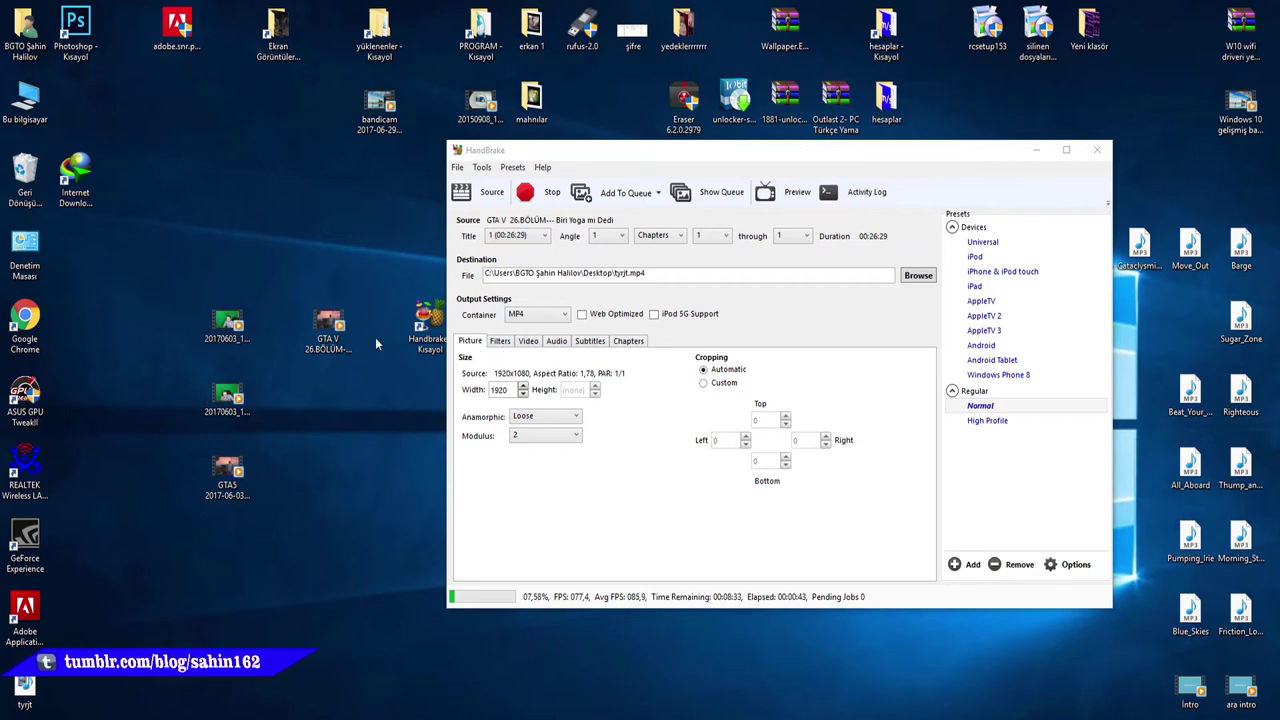
drag(336, 316, 420, 335)
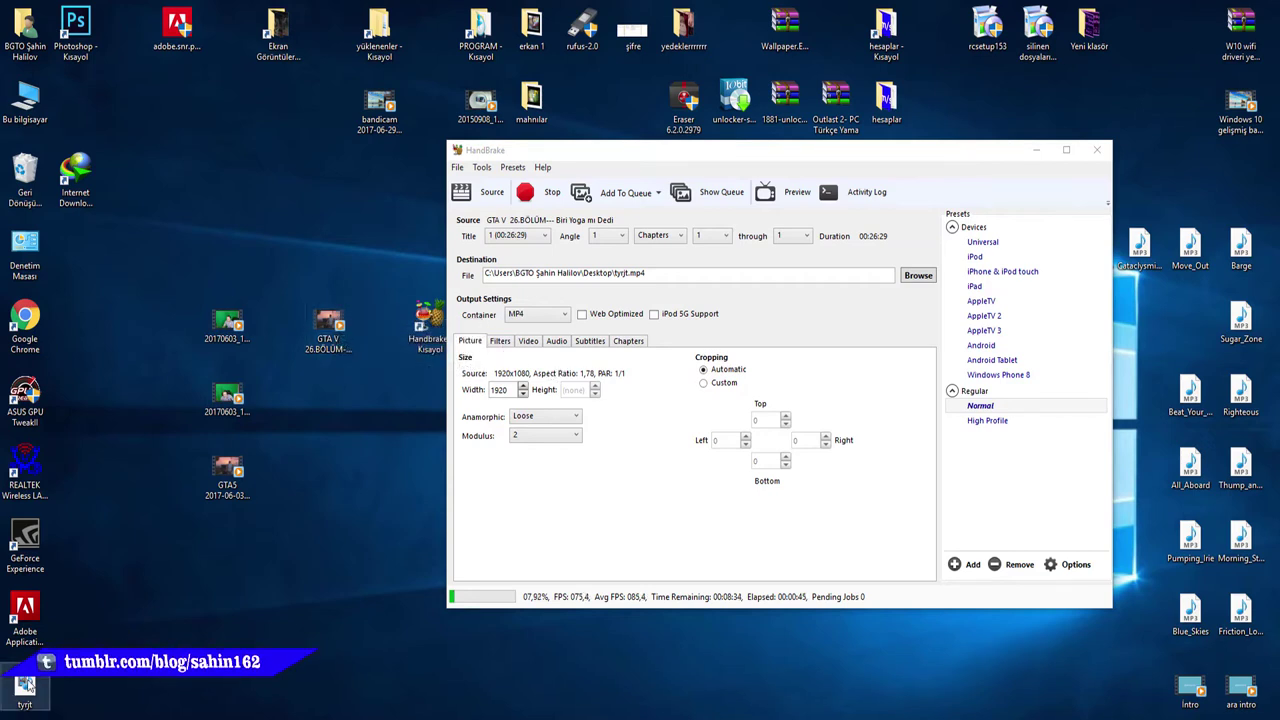
mouse_move(113, 635)
mouse_down()
mouse_move(278, 252)
mouse_move(288, 334)
mouse_up()
drag(232, 283, 206, 551)
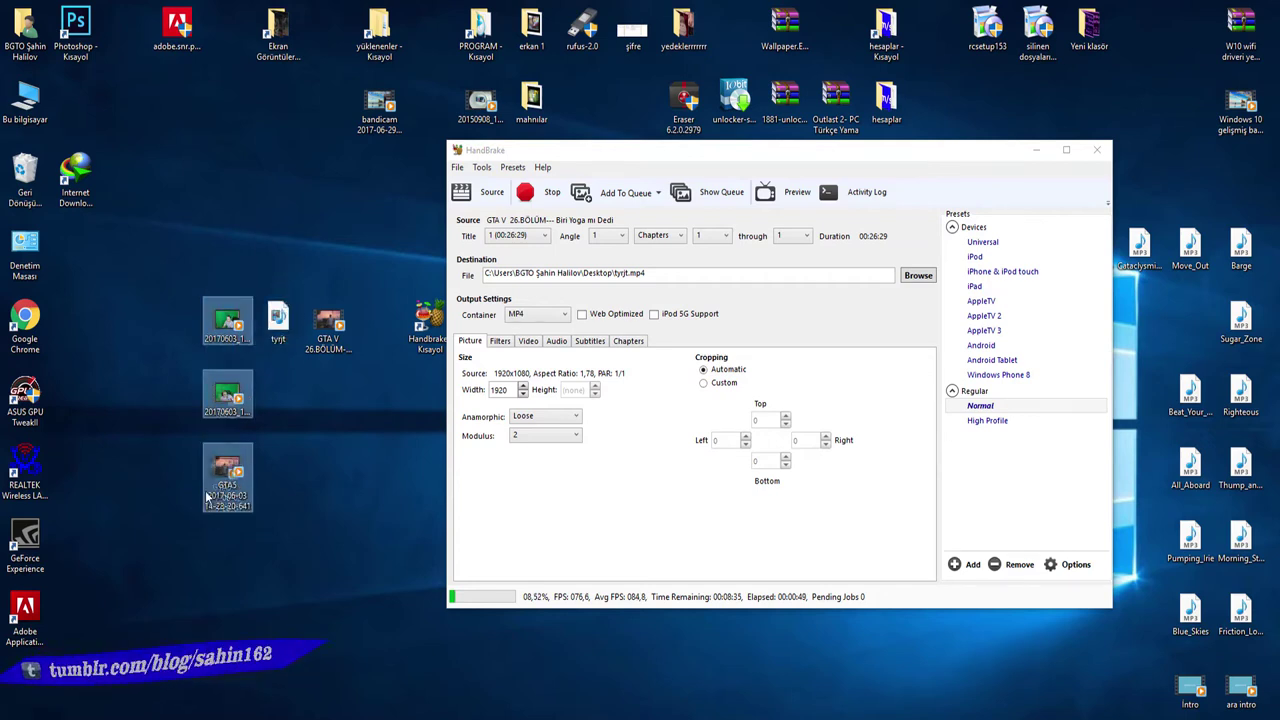
drag(228, 470, 126, 542)
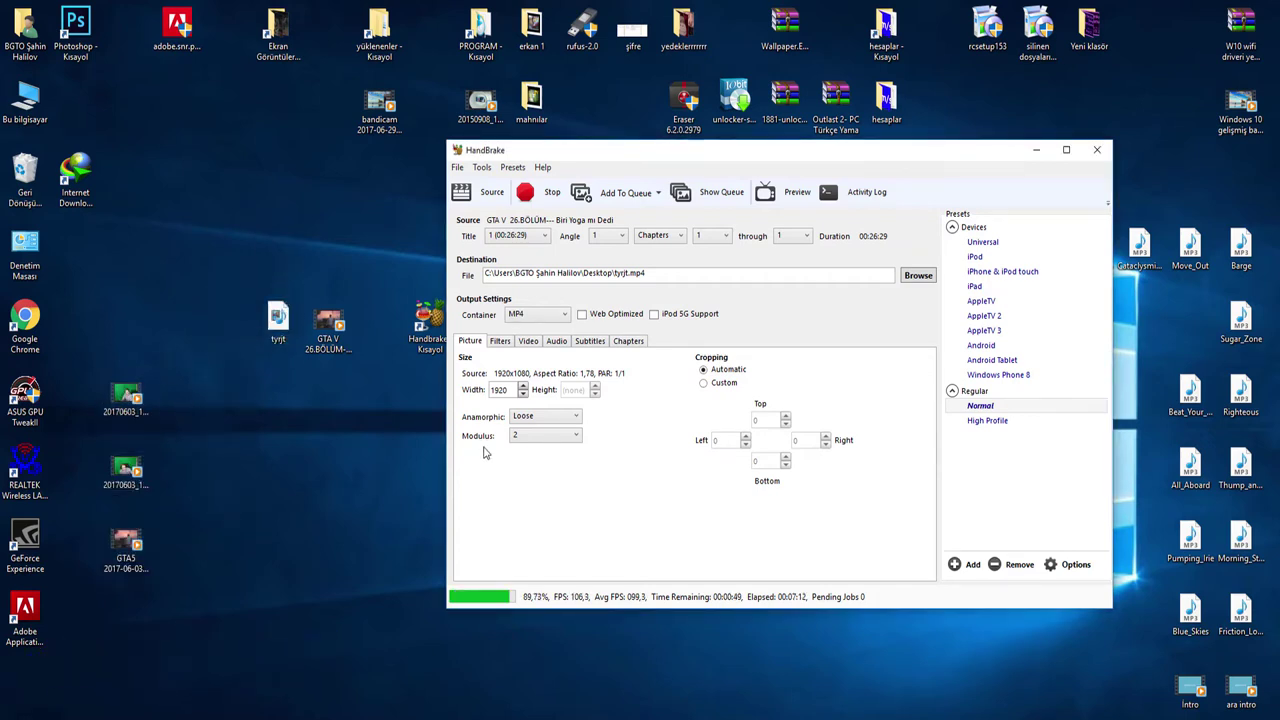
right_click(322, 402)
click(378, 445)
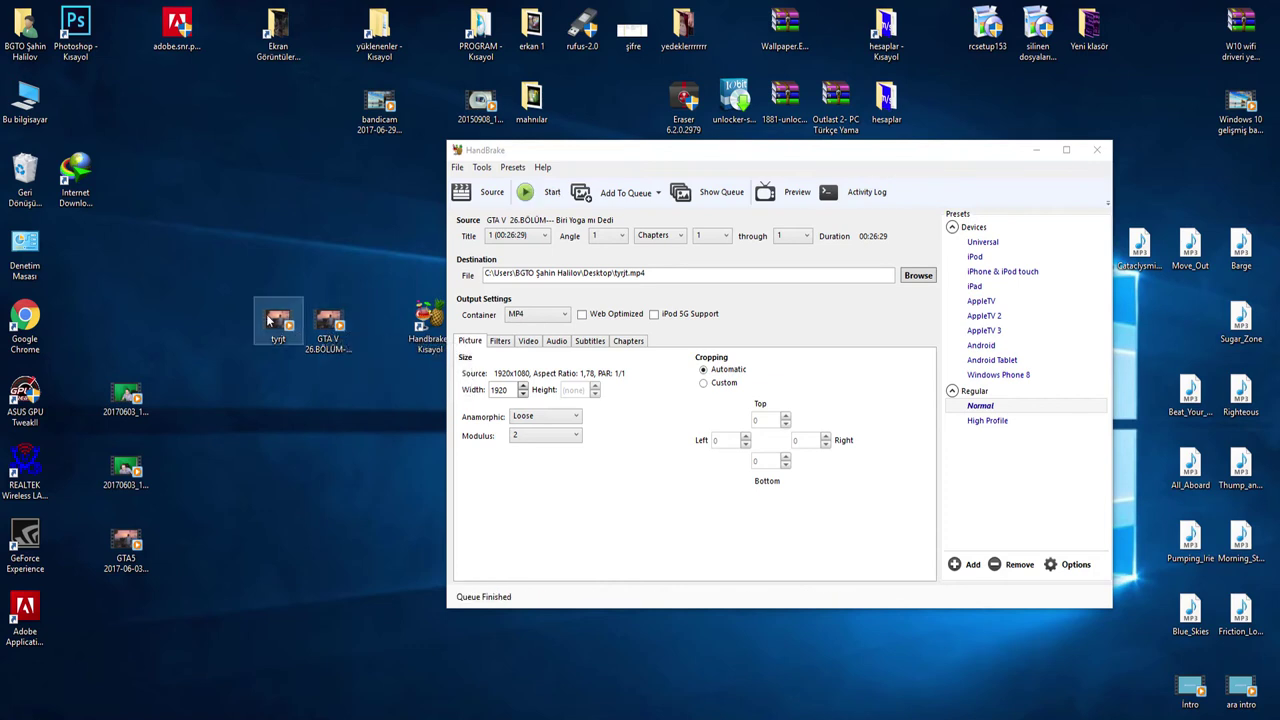
- Exit HandBrake and play the original GTA V video in the media player
click(1100, 149)
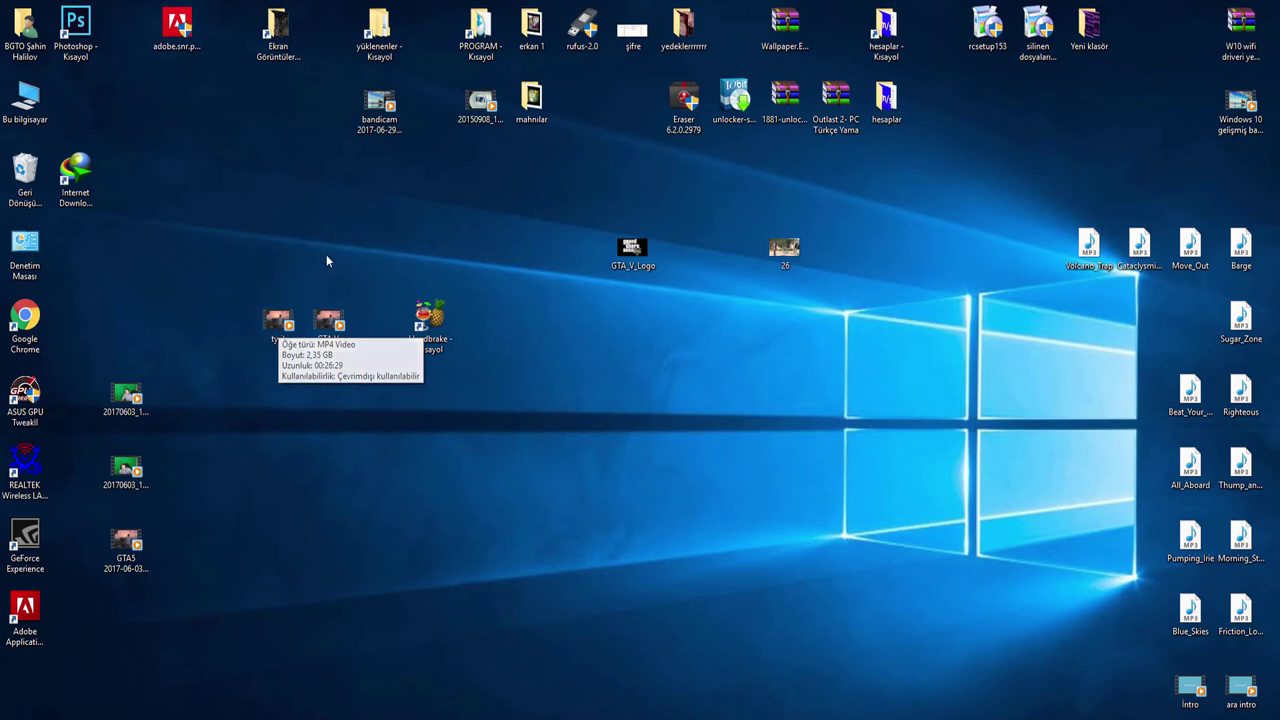
double_click(328, 318)
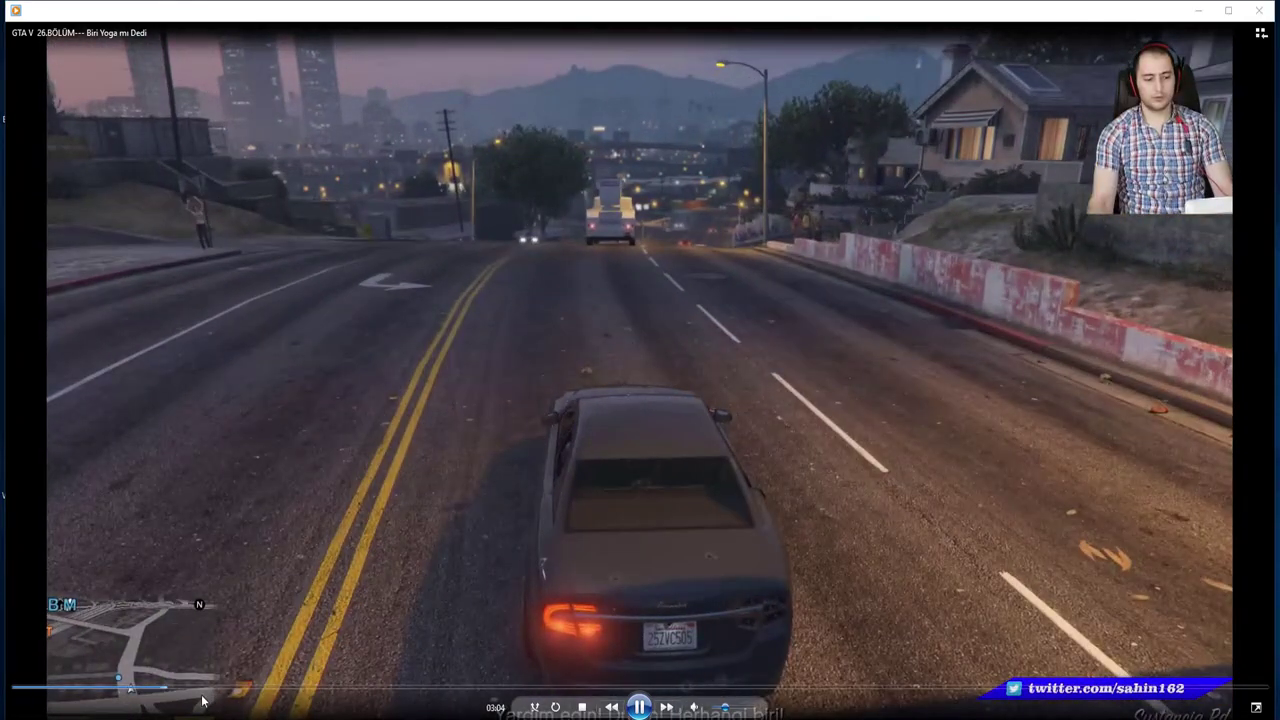
- Skim the original video at about 06:07, 16:24 and 21:49 on the seek bar
click(271, 688)
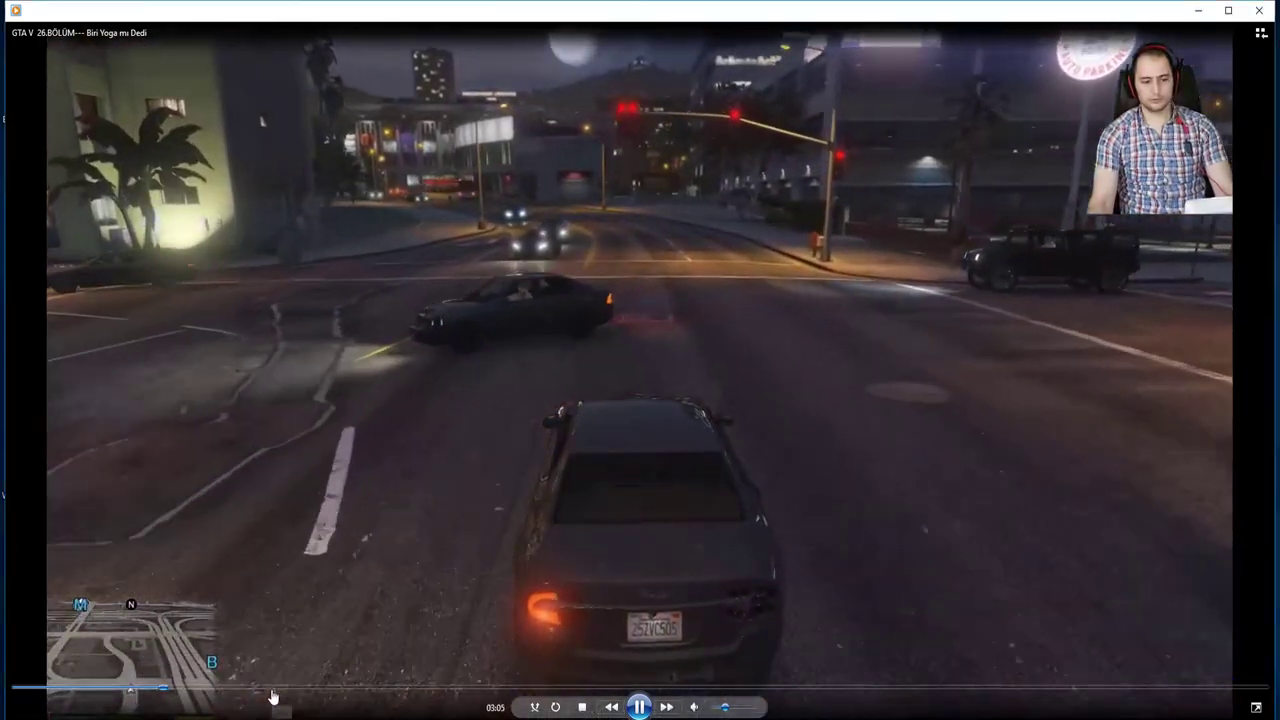
click(294, 689)
click(306, 689)
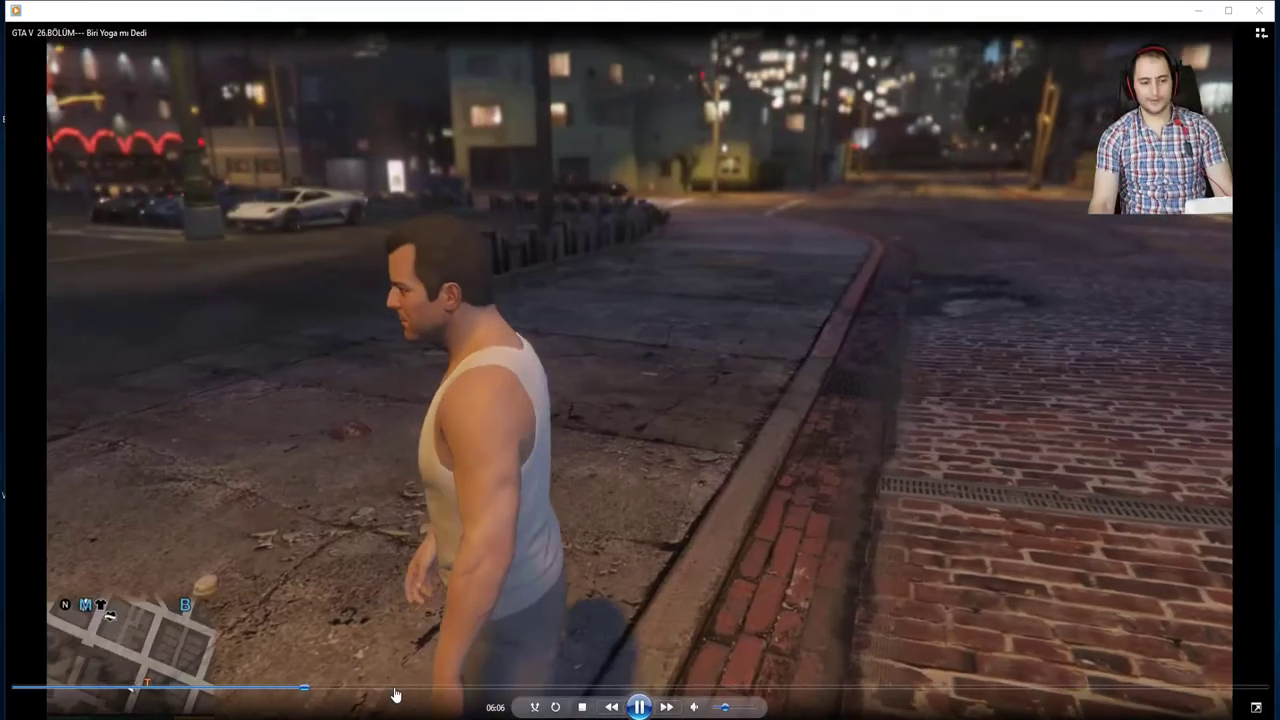
click(788, 688)
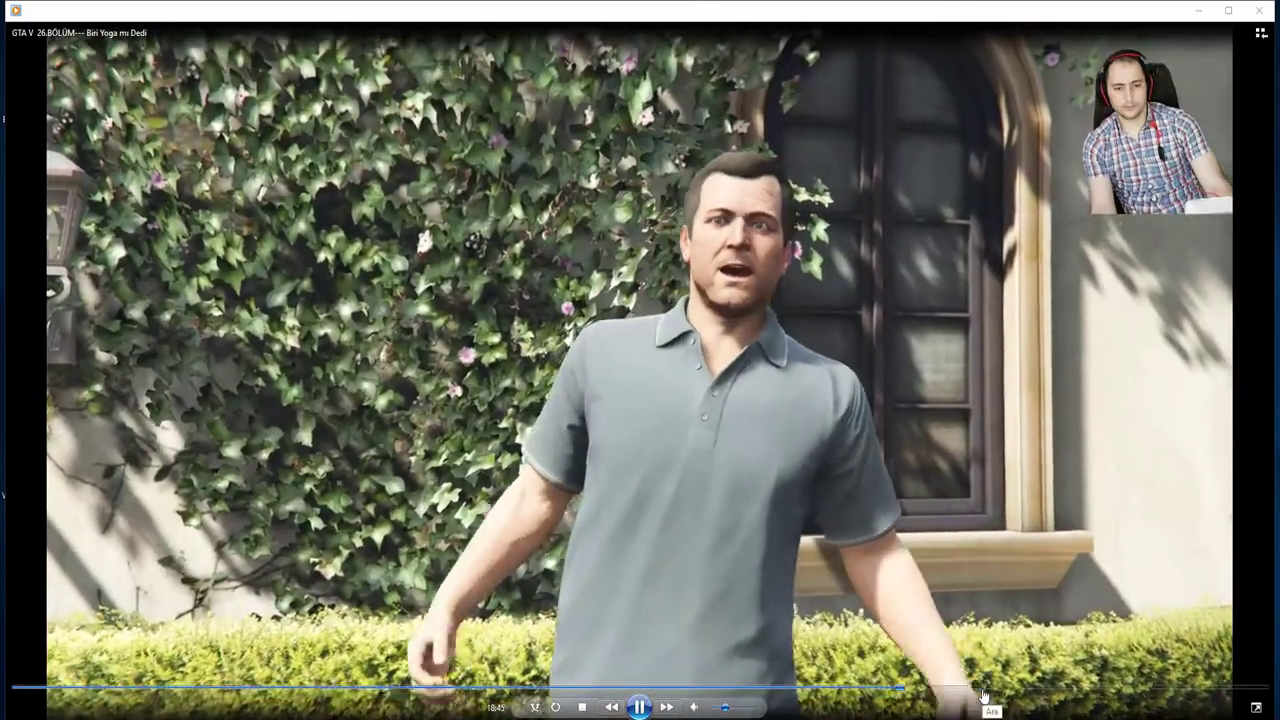
click(1045, 694)
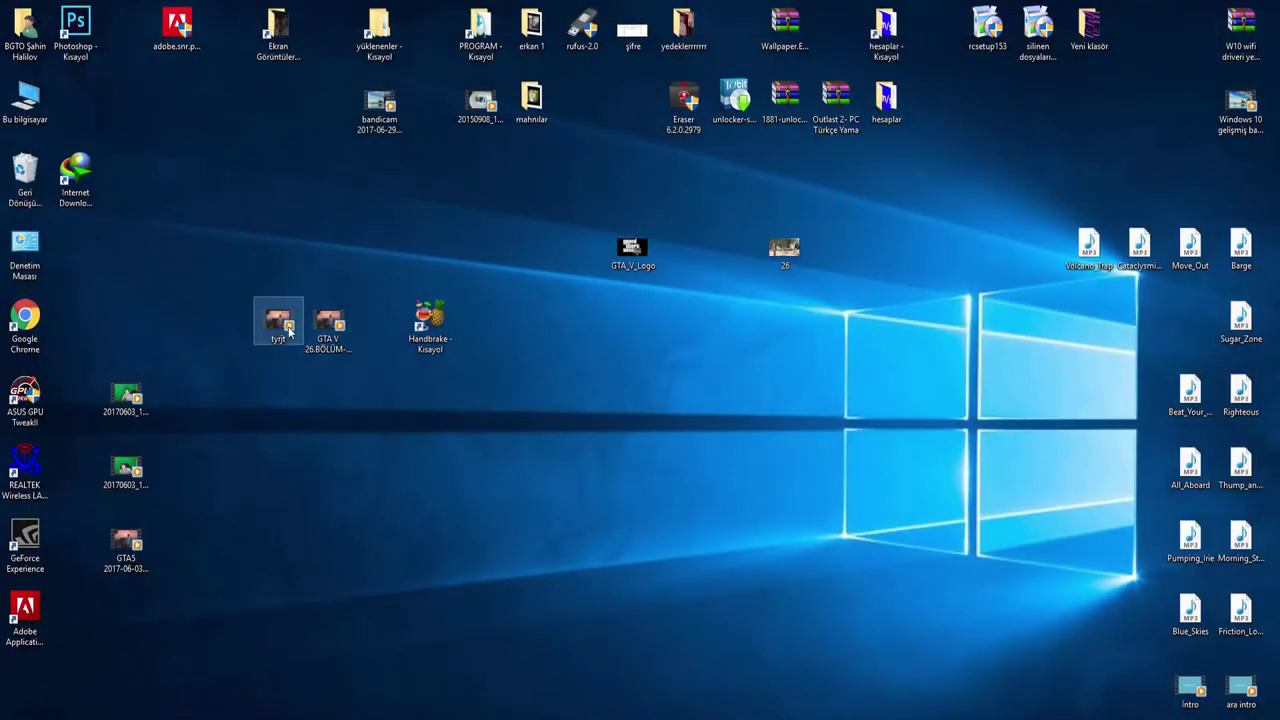
- Play the tyrjt video and skim forward through 02:59, 04:05, 09:19, 16:59, 21:56 and 23:47
double_click(276, 325)
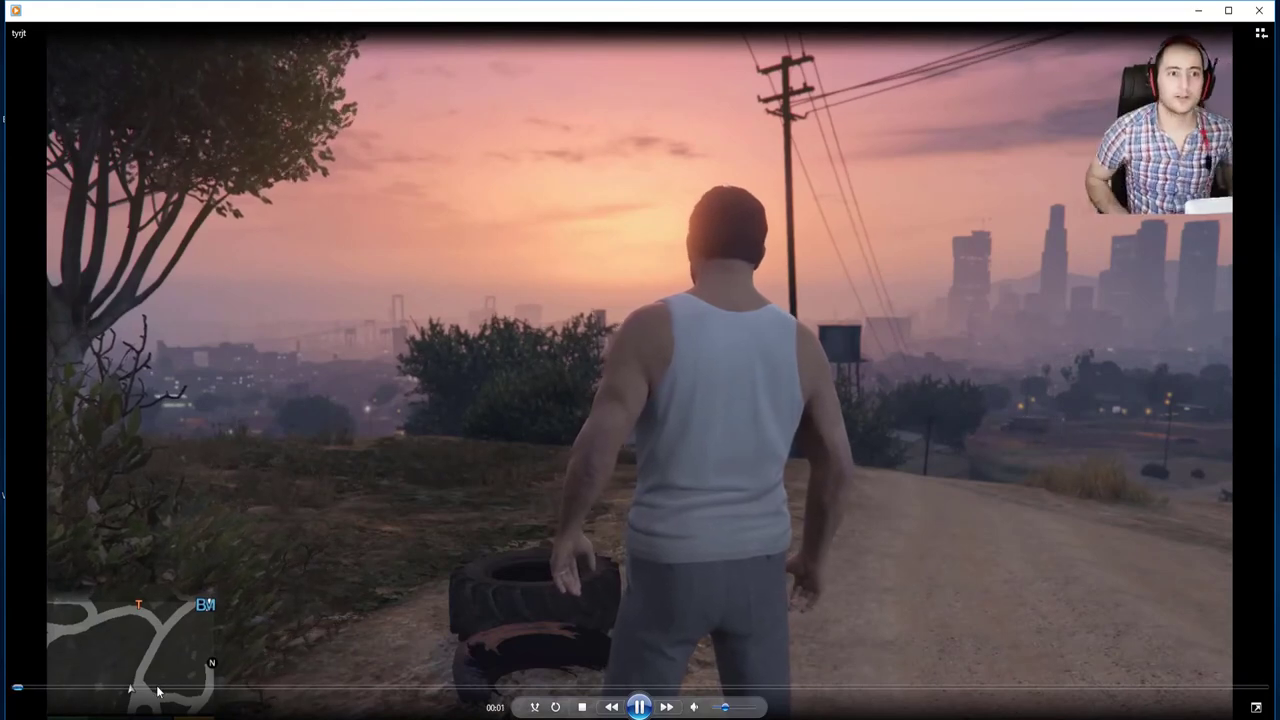
click(157, 688)
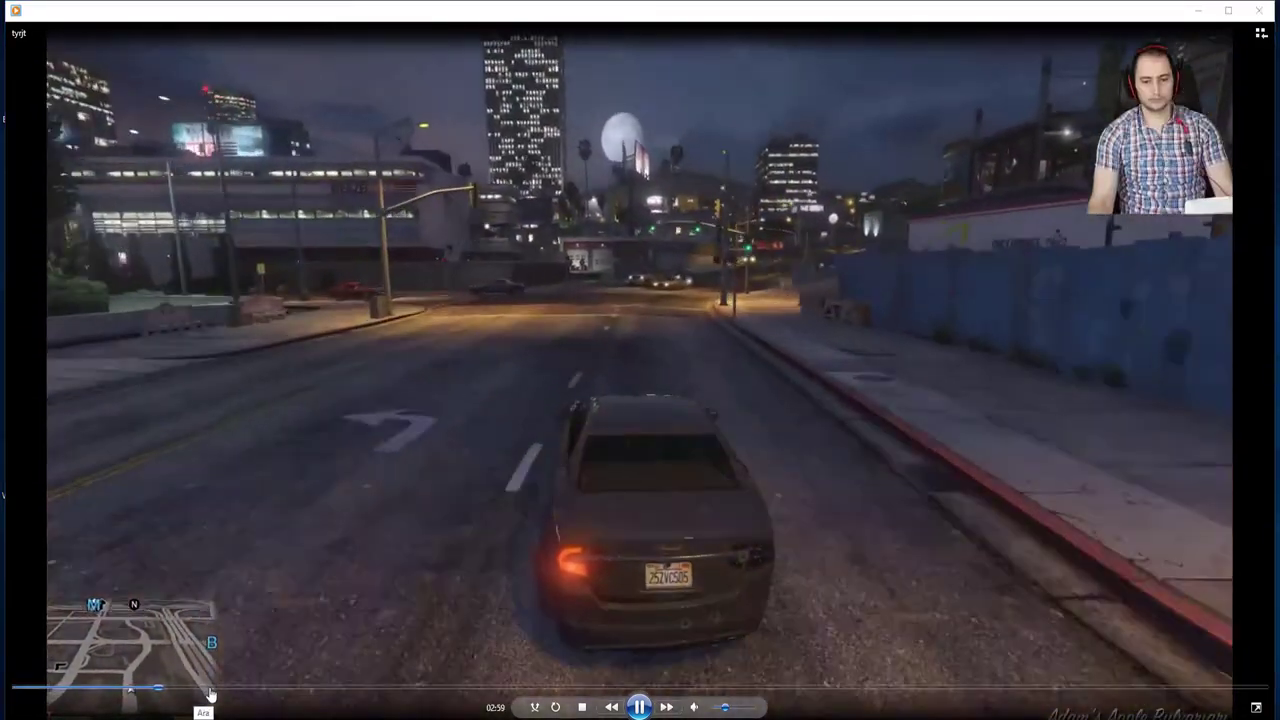
click(212, 688)
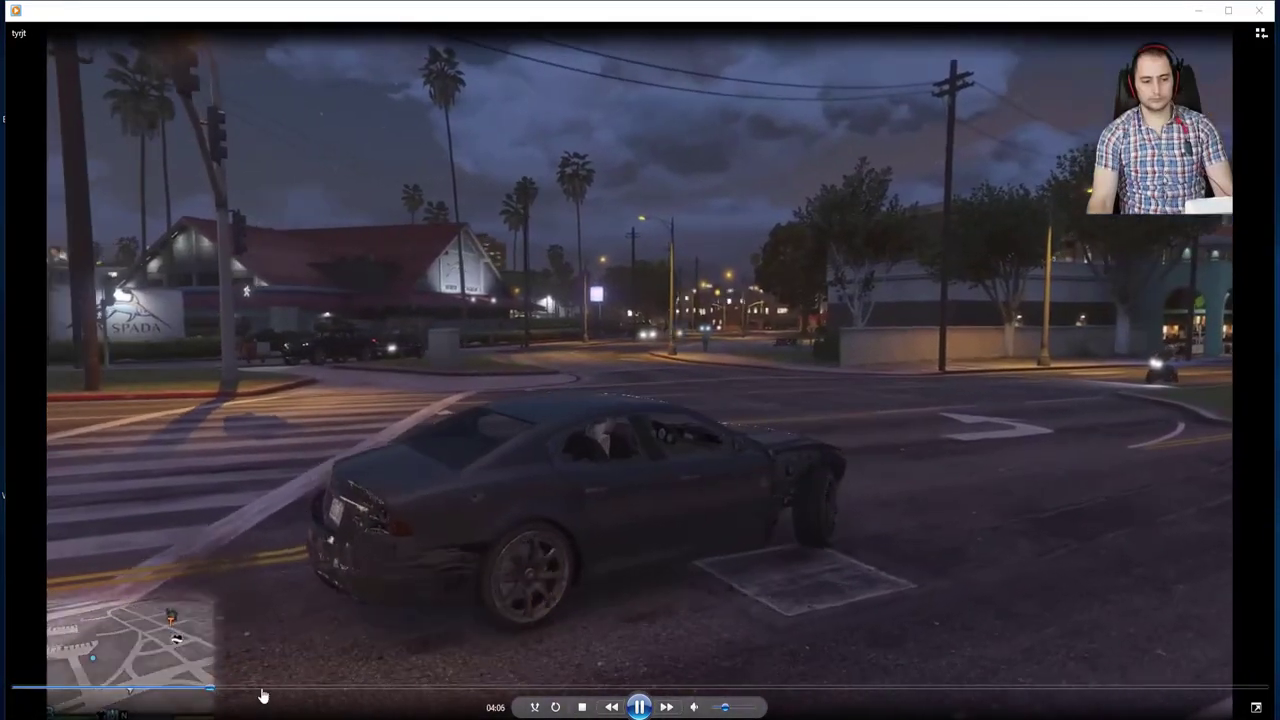
click(349, 688)
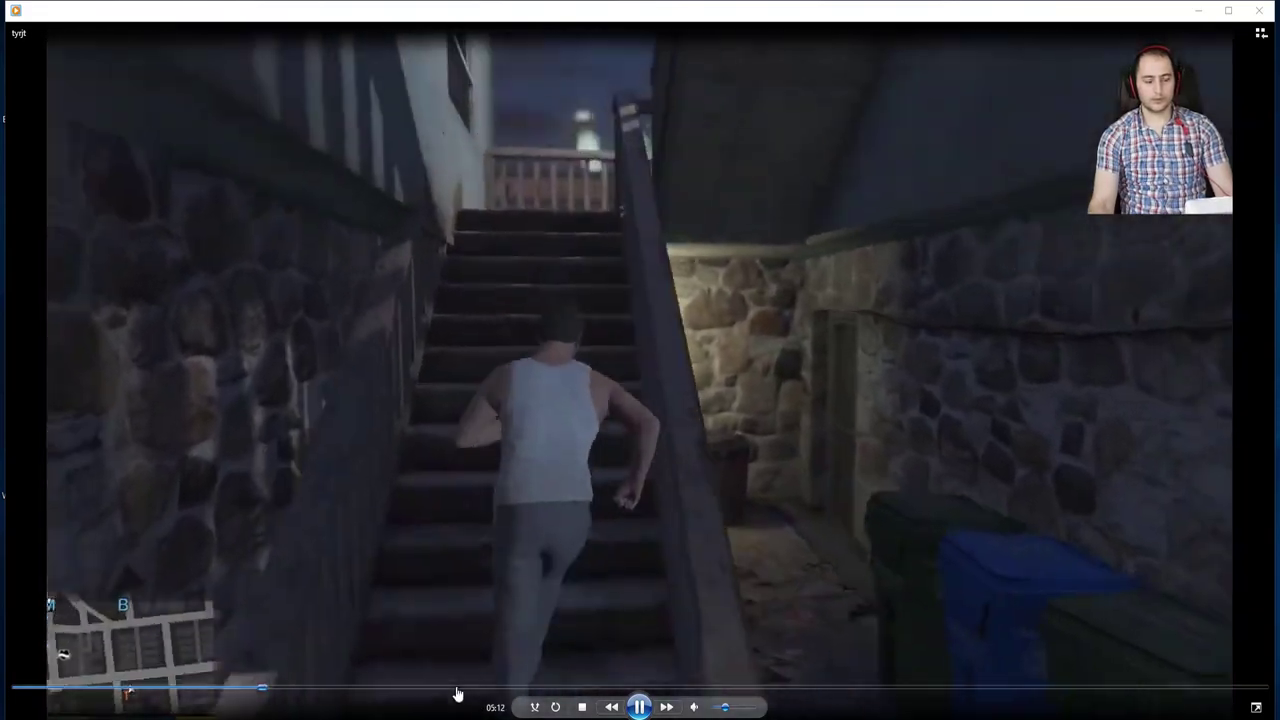
click(455, 688)
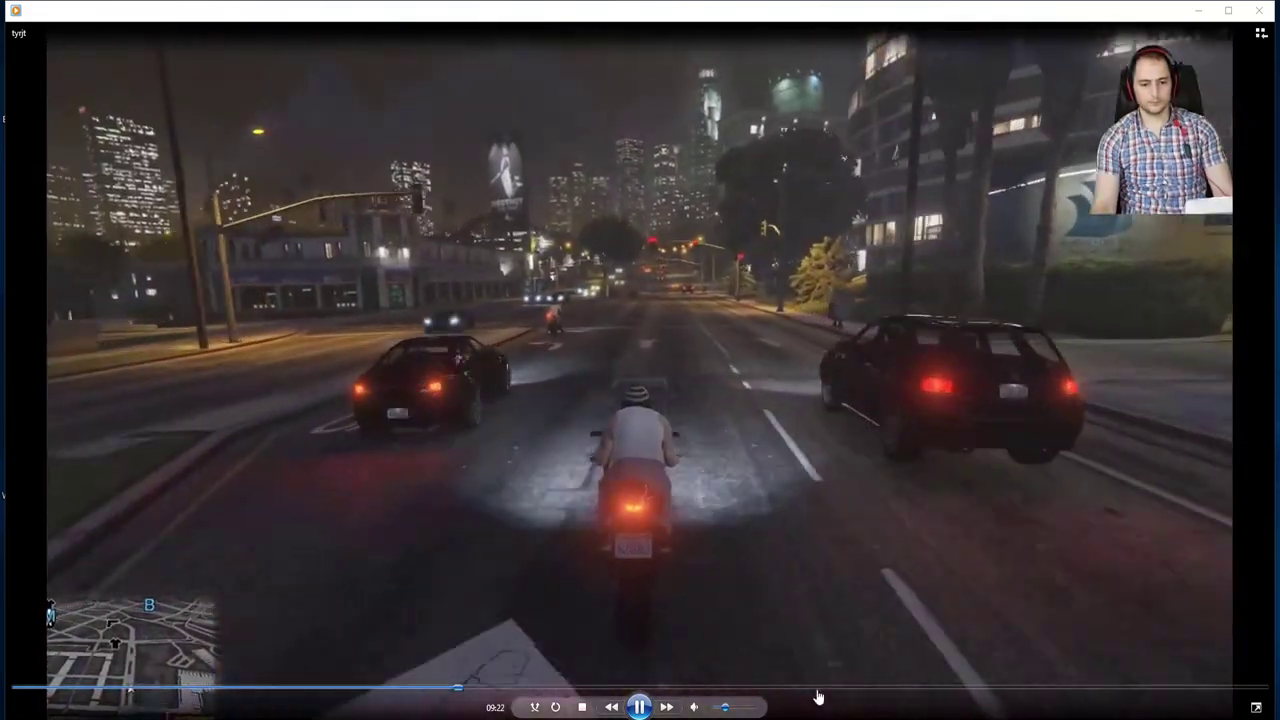
click(818, 690)
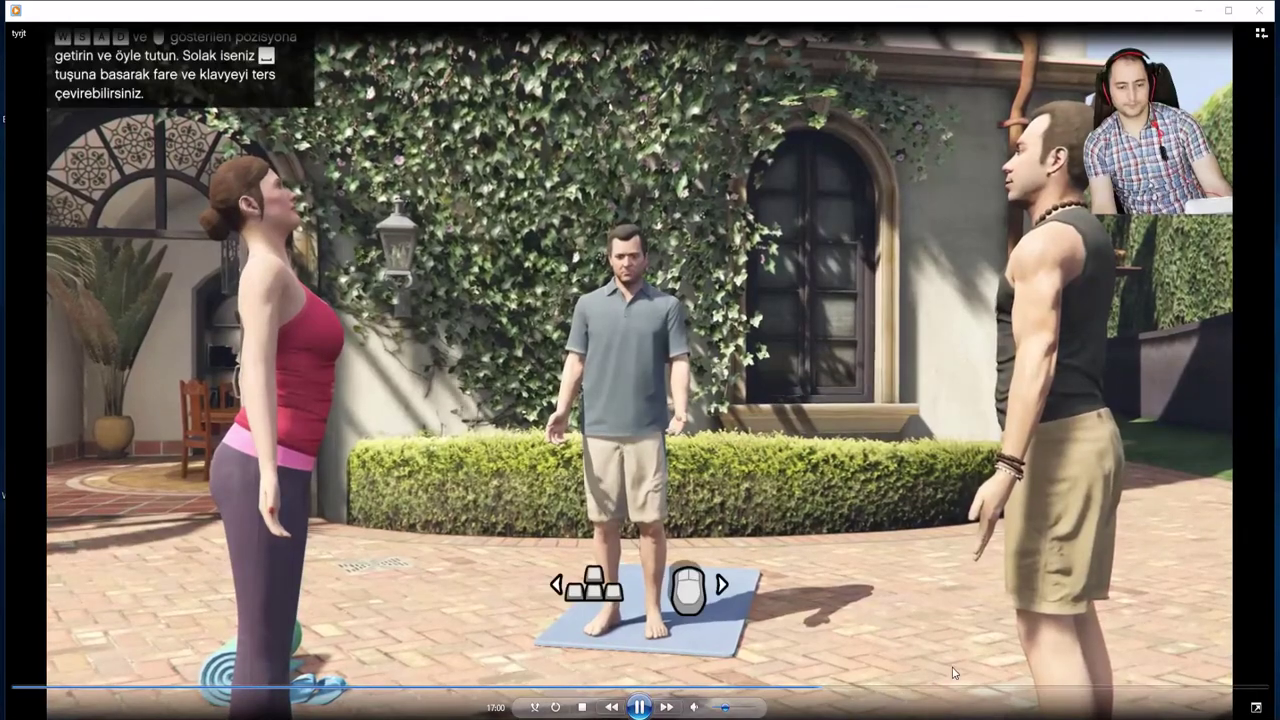
click(1050, 690)
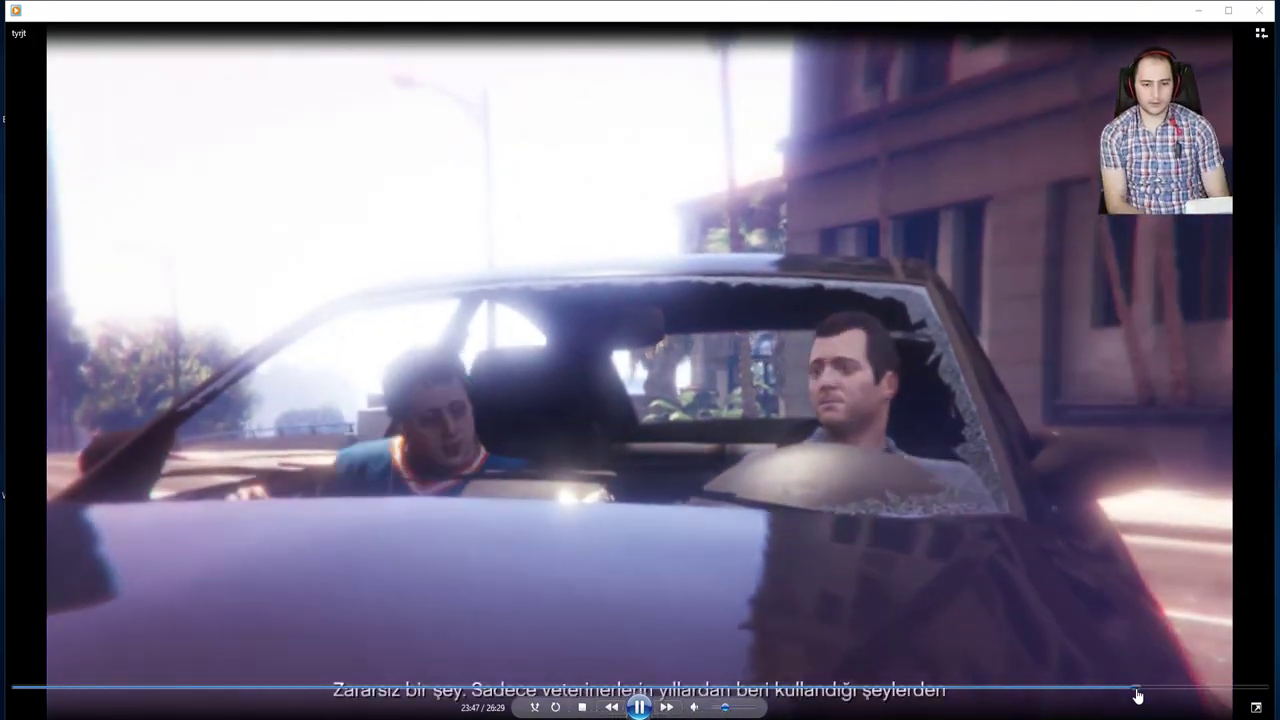
click(1137, 690)
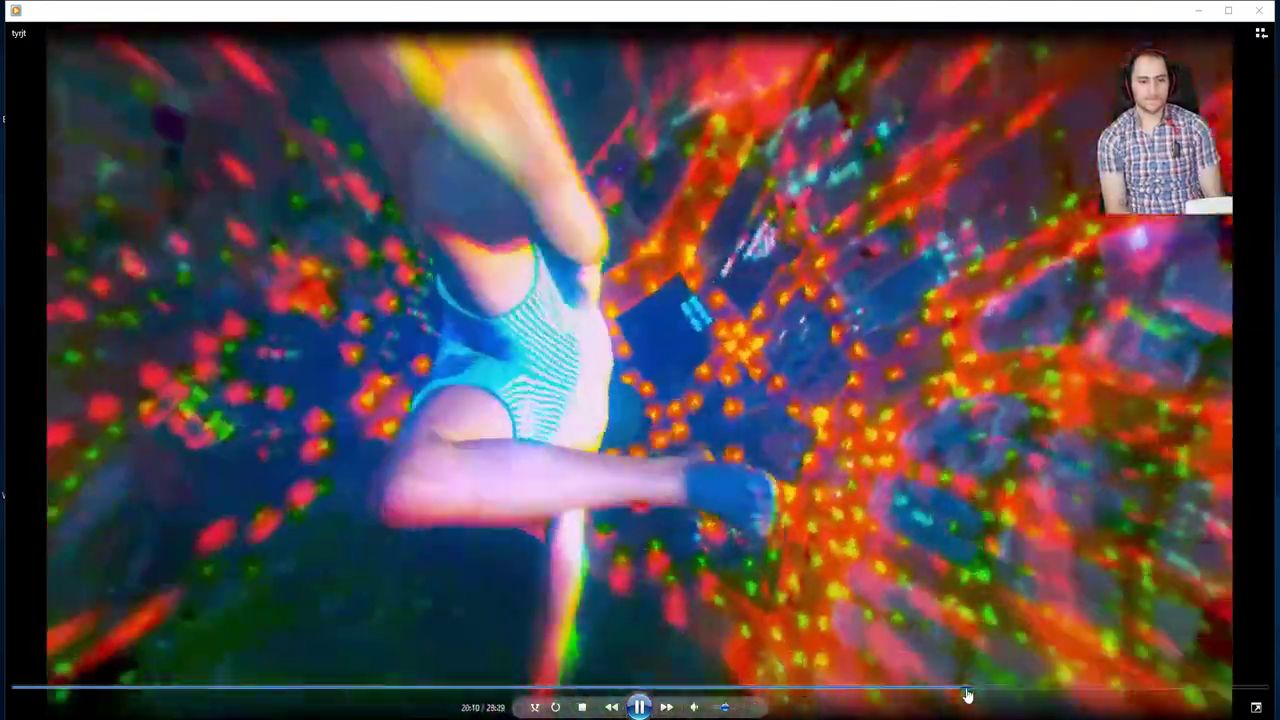
- Jump back through 20:10, 16:42, 06:22 and 03:16, then close the player
click(965, 690)
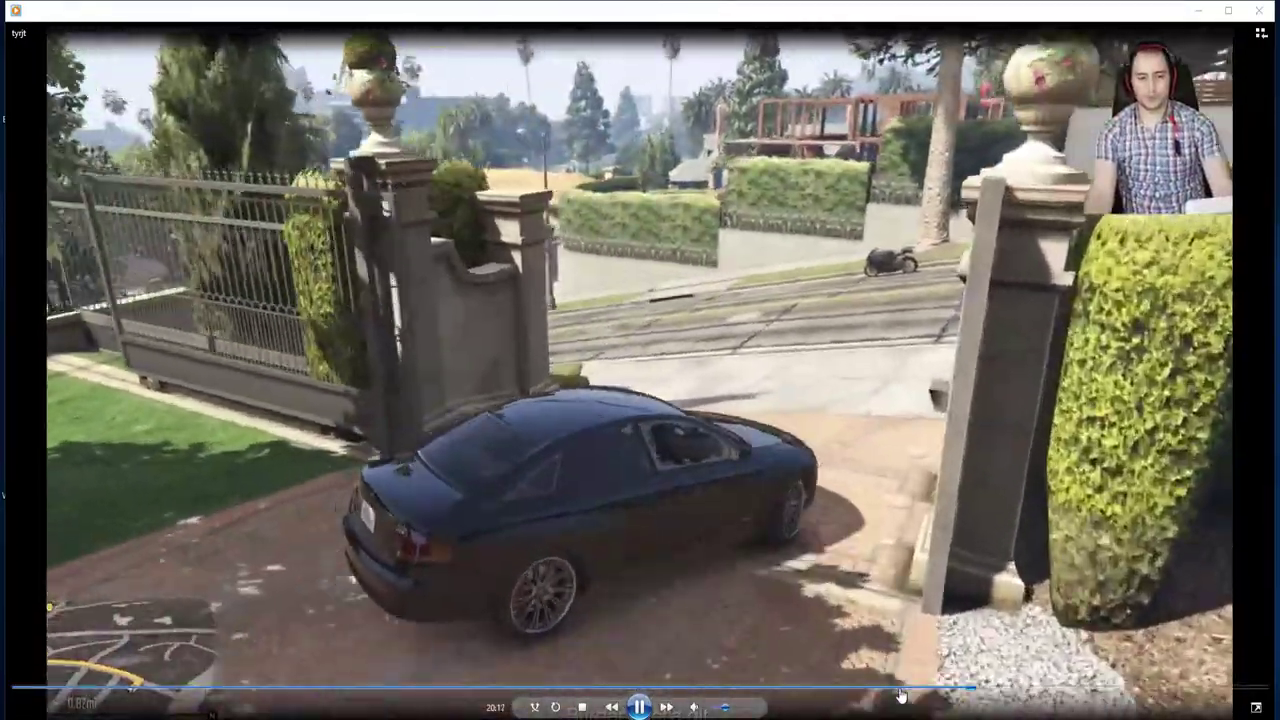
click(805, 690)
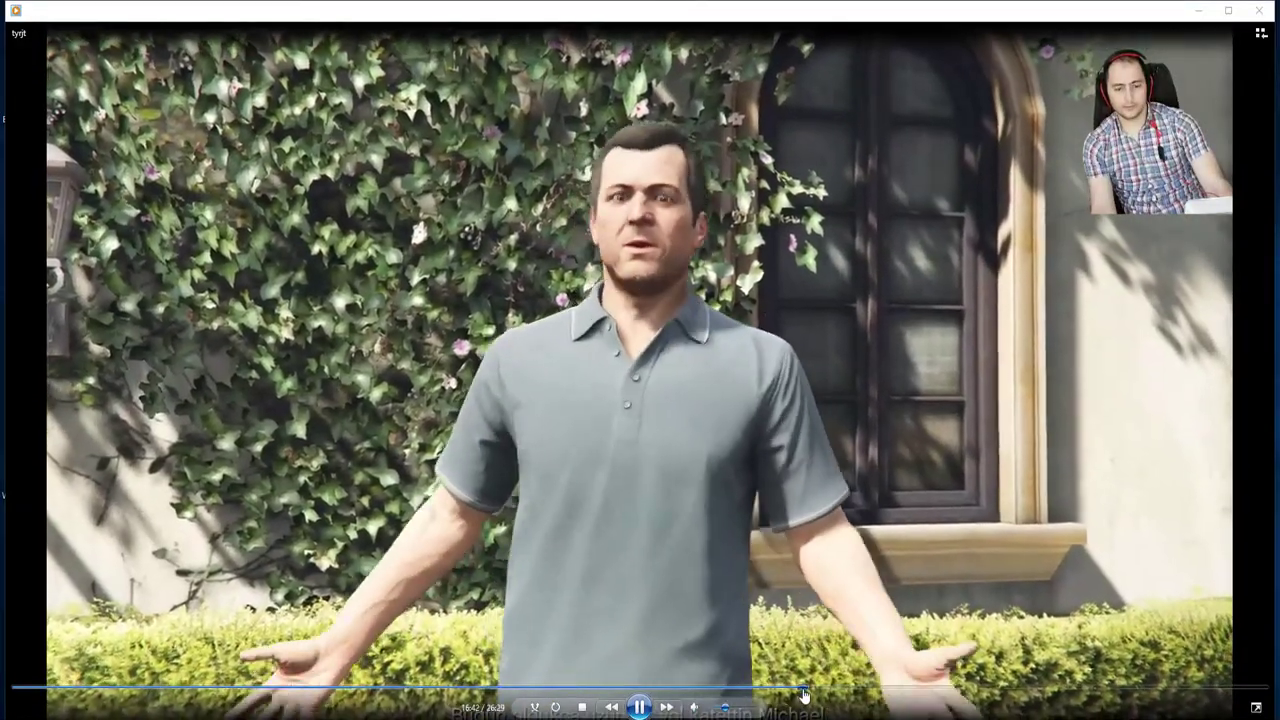
click(560, 690)
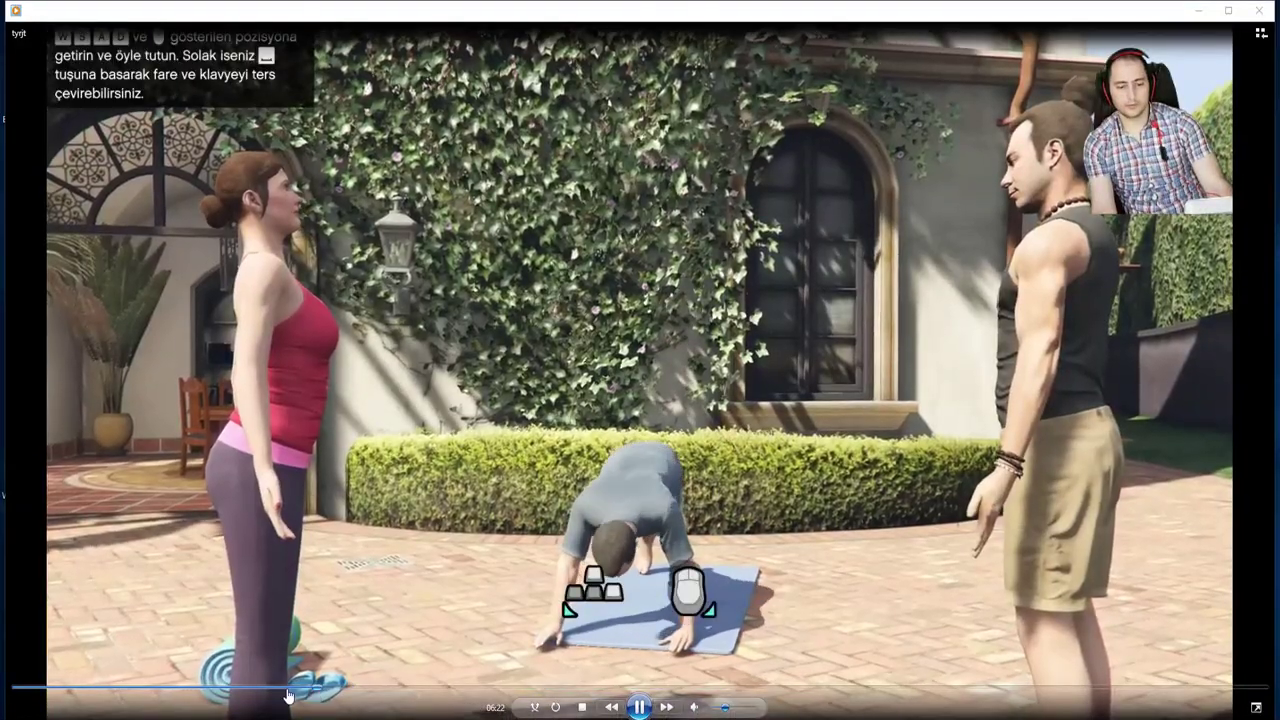
click(316, 690)
click(172, 690)
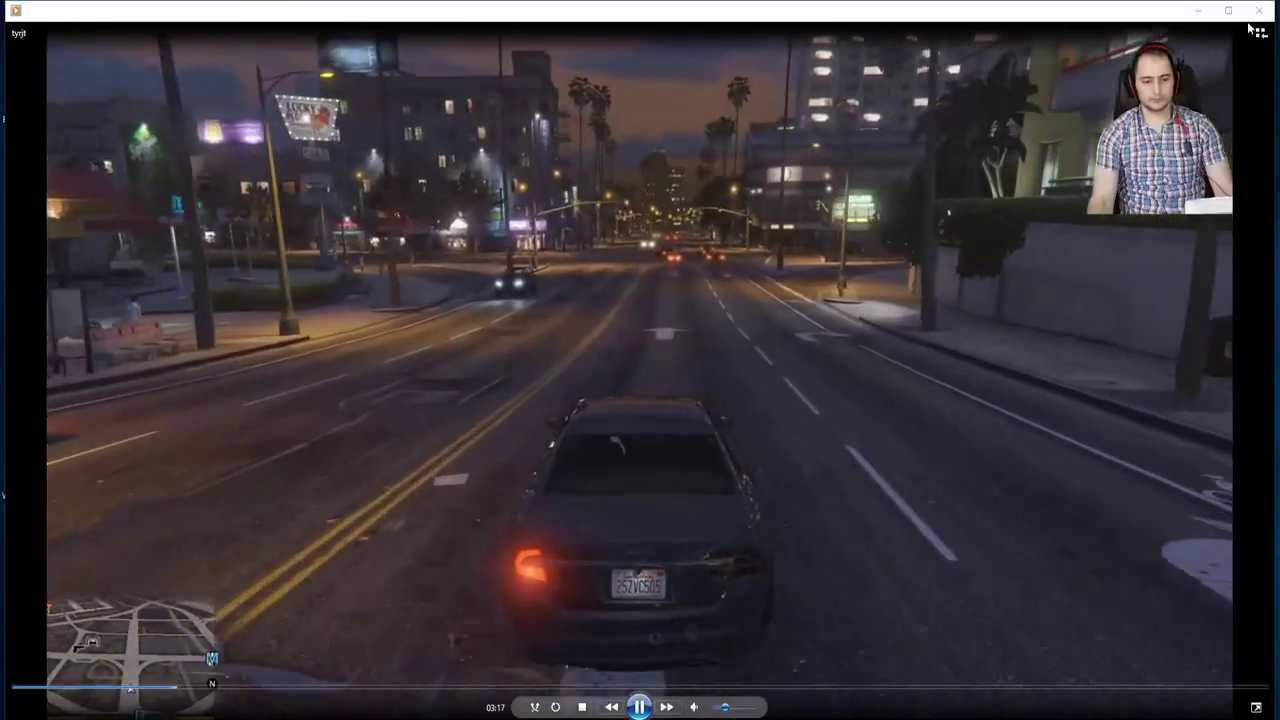
click(1258, 10)
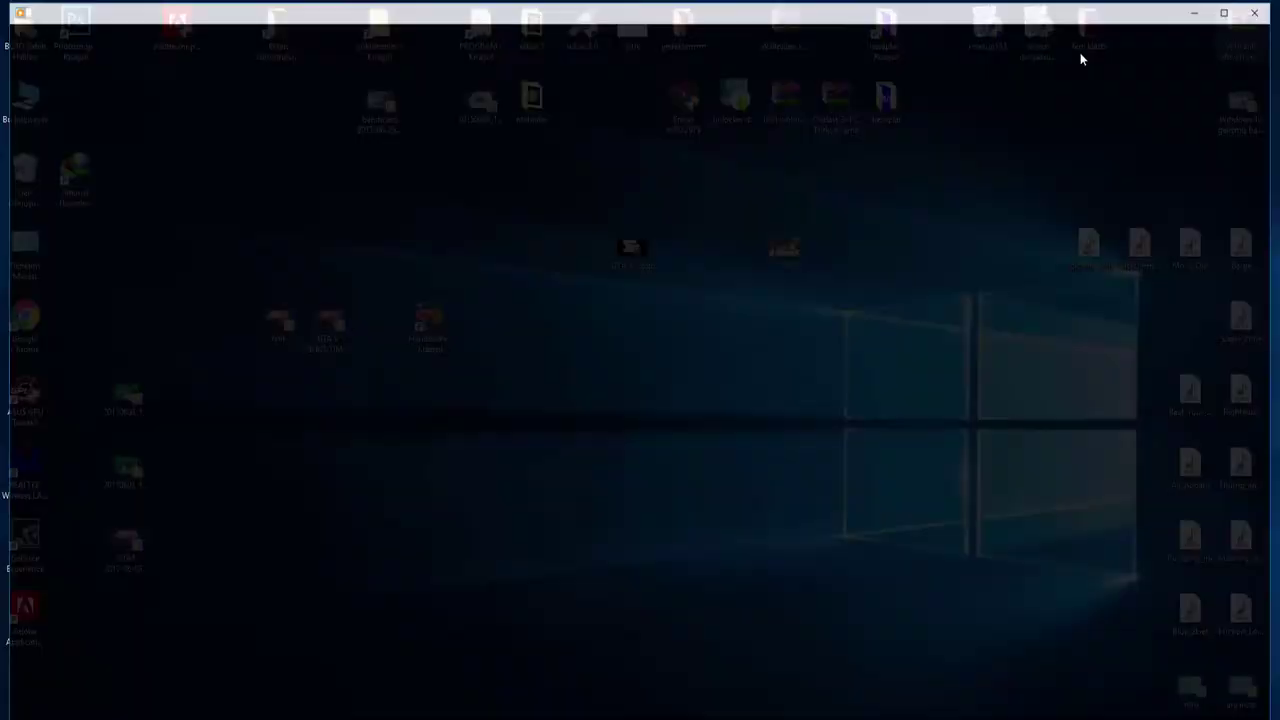